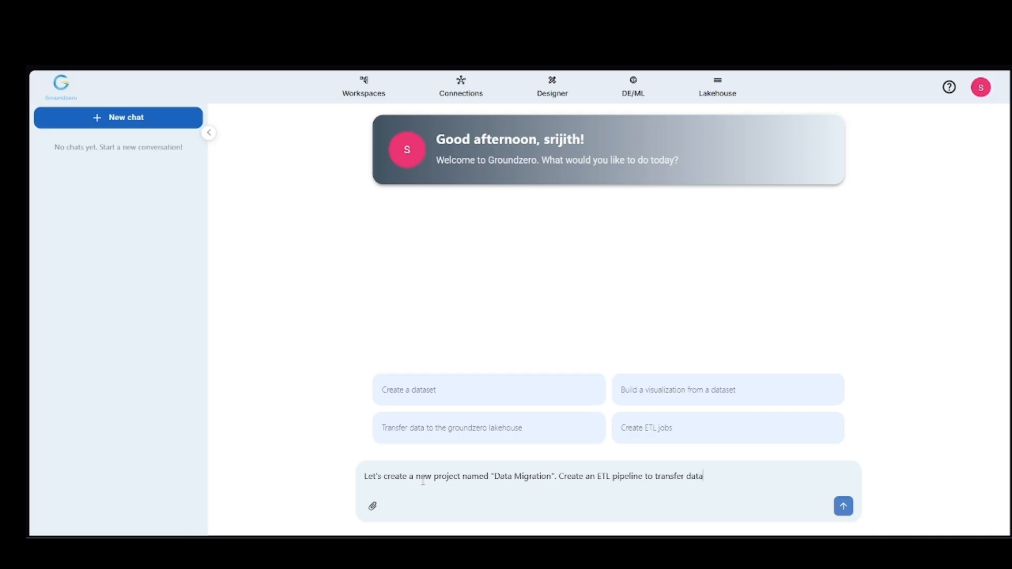
# Step: Ask the assistant to create a project named "Data Migration" with an ETL pipeline transferring data from Snowflake to S3
pyautogui.write('Snowflake to S3')
pyautogui.press('Return')
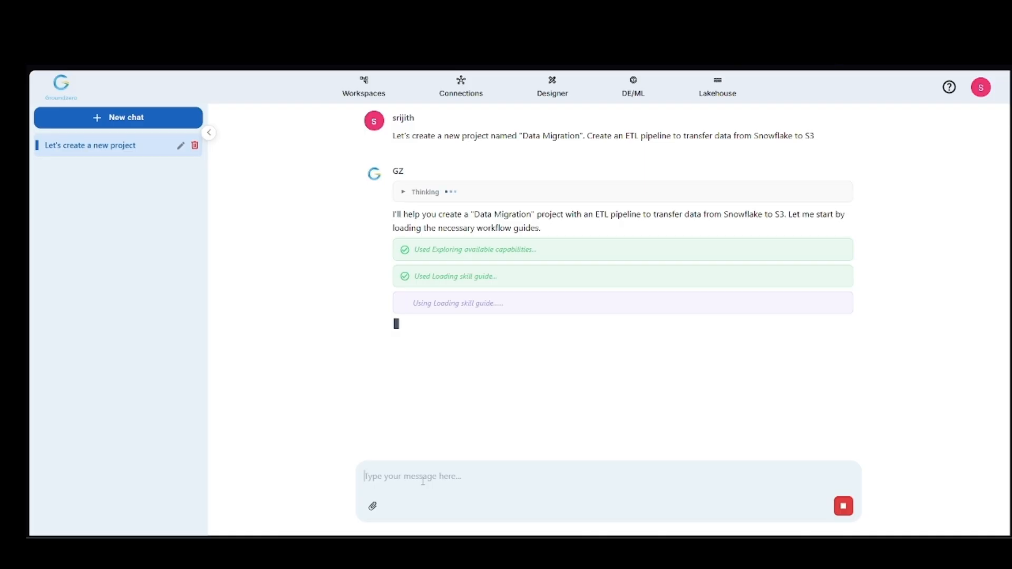
# Step: Inspect the first step of the assistant's thought process, collapse it, and read the proposed plan and requested details
pyautogui.click(404, 192)
pyautogui.click(411, 215)
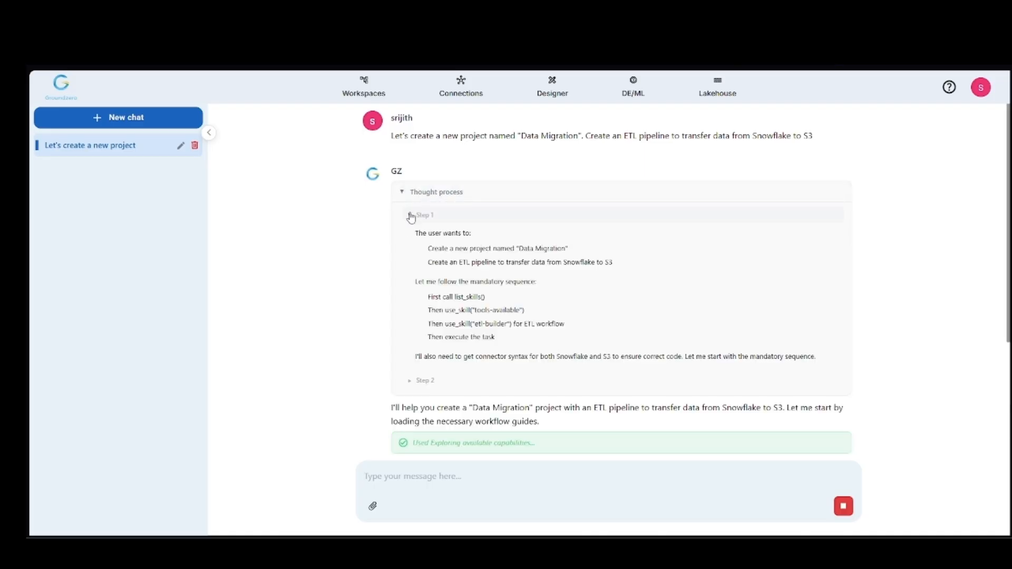
pyautogui.click(411, 215)
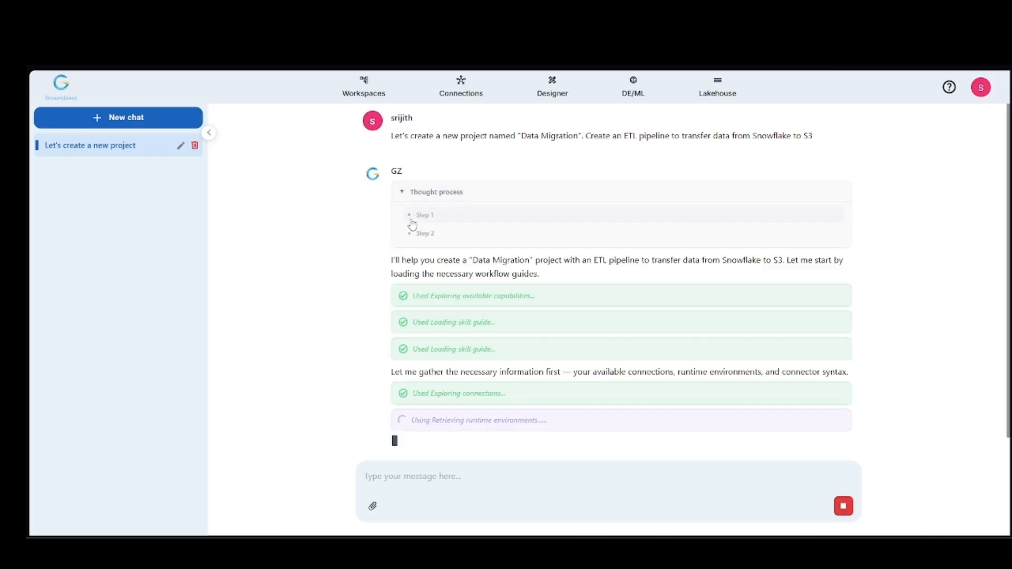
pyautogui.click(400, 163)
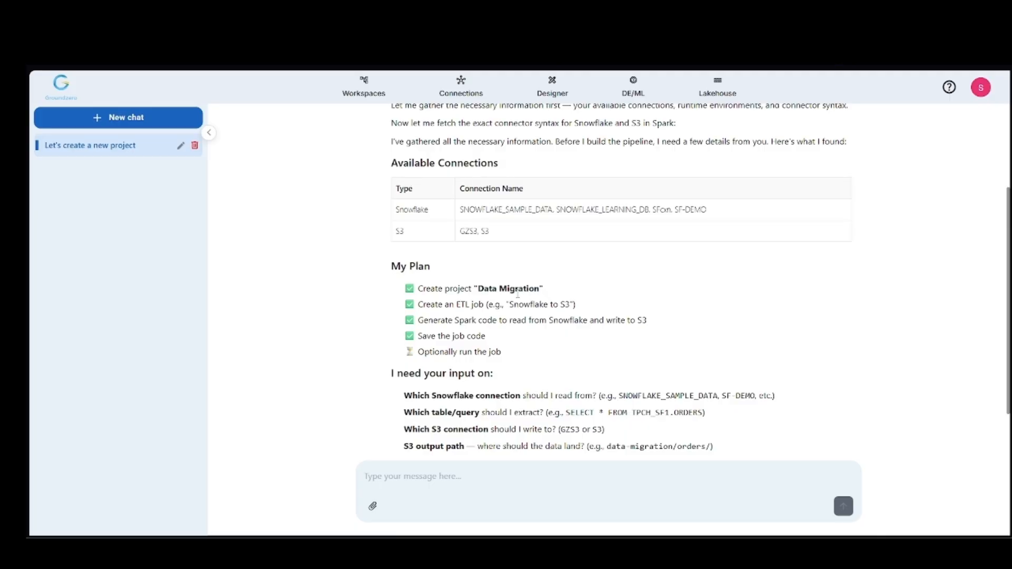
pyautogui.scroll(-1, 507, 313)
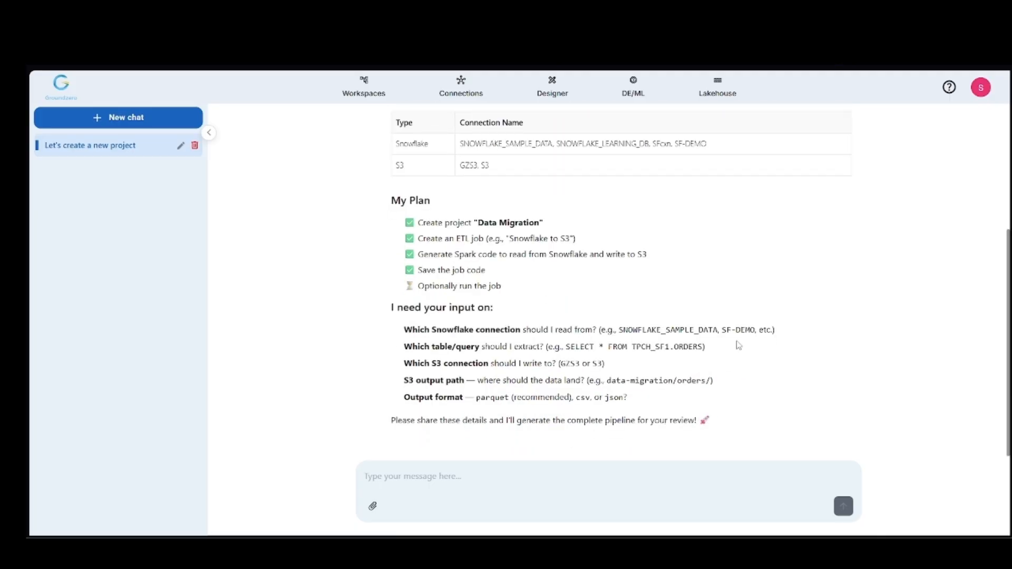
# Step: Write a reply selecting the GZS3 connection for S3 and the SF-DEMO connection for Snowflake
pyautogui.click(430, 478)
pyautogui.write('Select')
pyautogui.doubleClick(470, 166)
pyautogui.moveTo(470, 166); pyautogui.dragTo(411, 477)
pyautogui.moveTo(674, 143); pyautogui.dragTo(706, 144)
pyautogui.hotkey('ctrl', 'c')
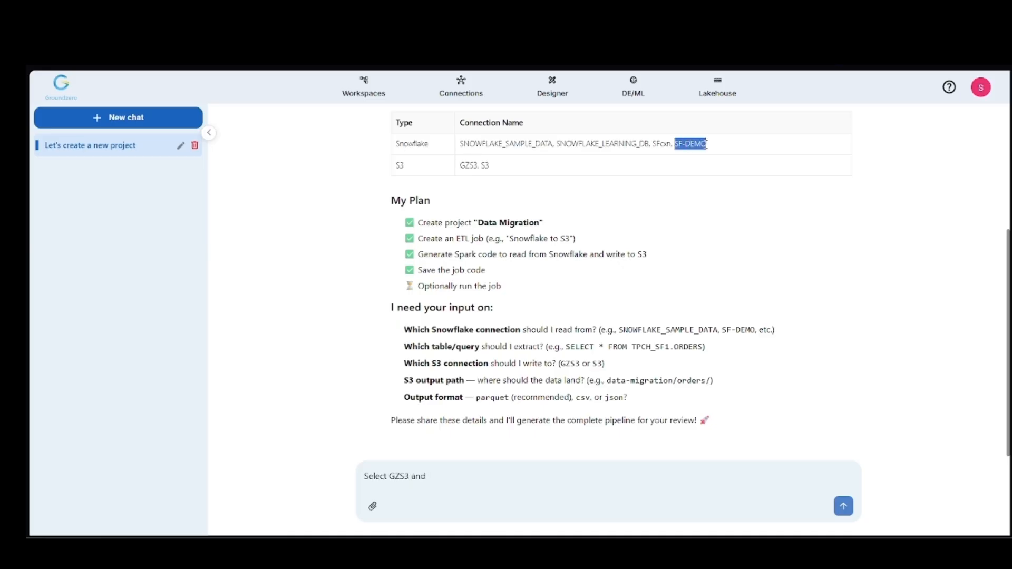
pyautogui.click(449, 476)
pyautogui.hotkey('ctrl', 'v')
pyautogui.write('for S3 and Snowflake ')
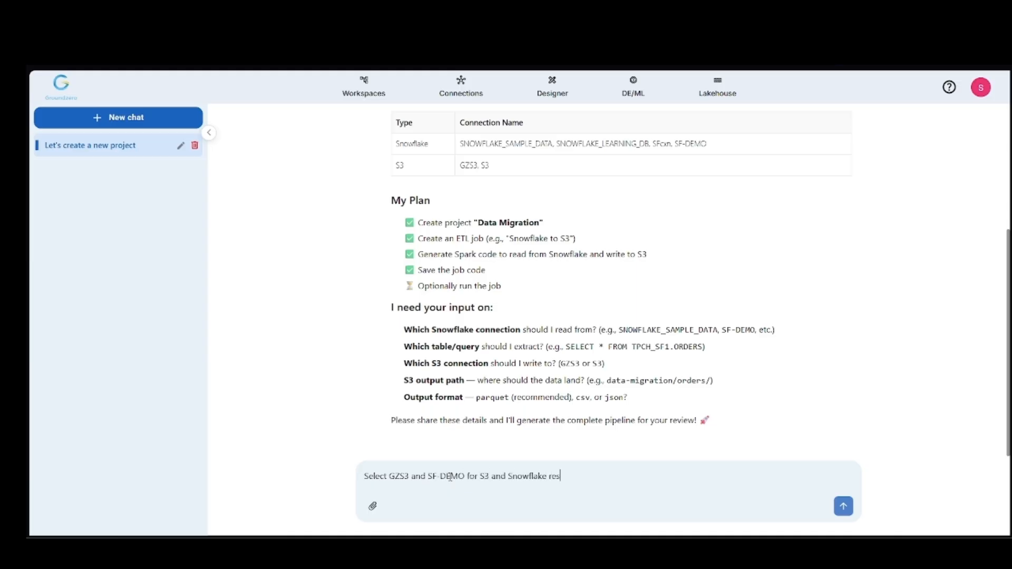
pyautogui.write('respectively. Use Spark RTE and set the compute to 8GB RAM. Prea')
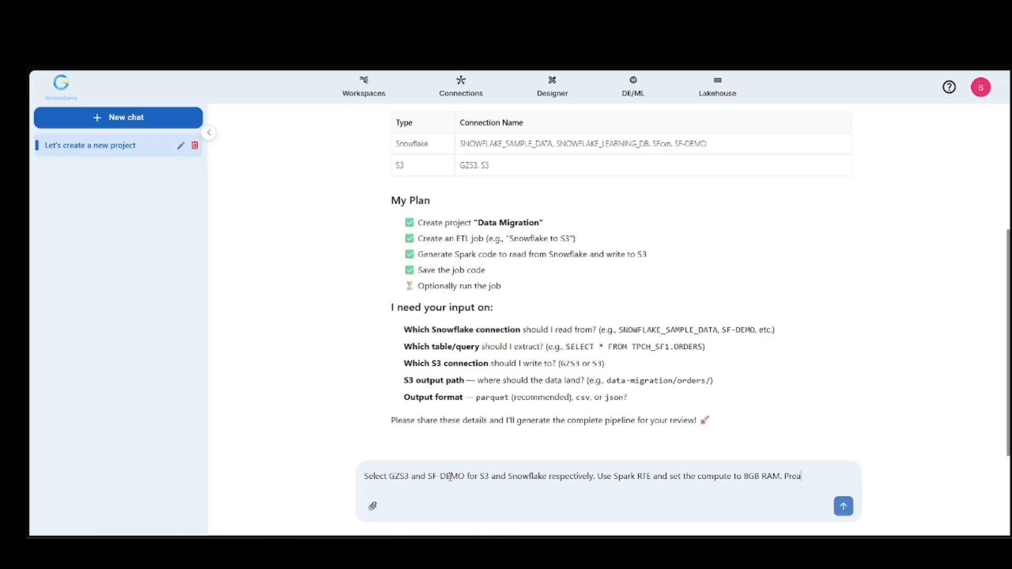
pyautogui.write('pare the ETL script and save it.')
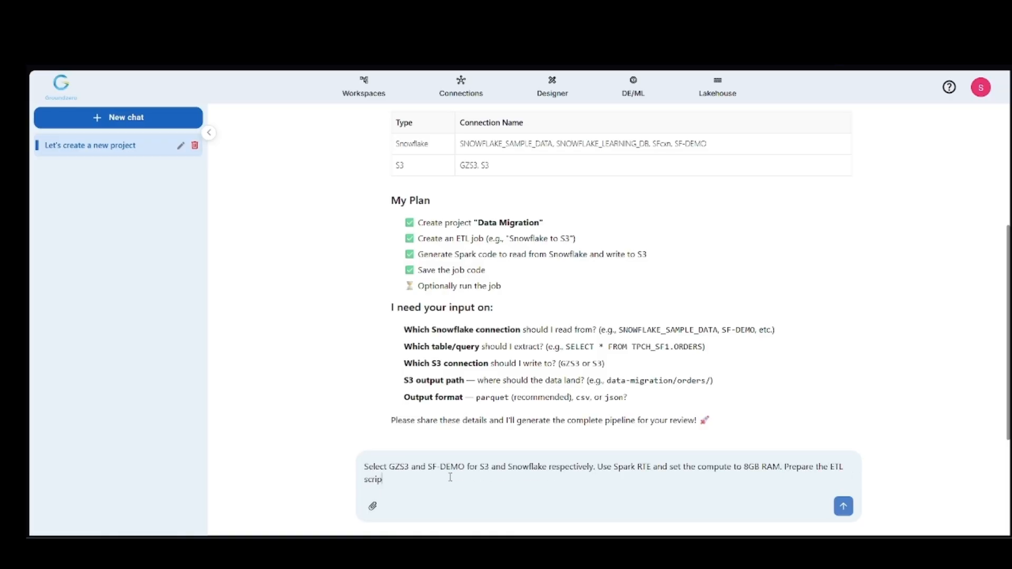
# Step: Complete and send the reply, requesting Spark RTE with 8GB RAM compute and a prepared, saved ETL script
pyautogui.press('Return')
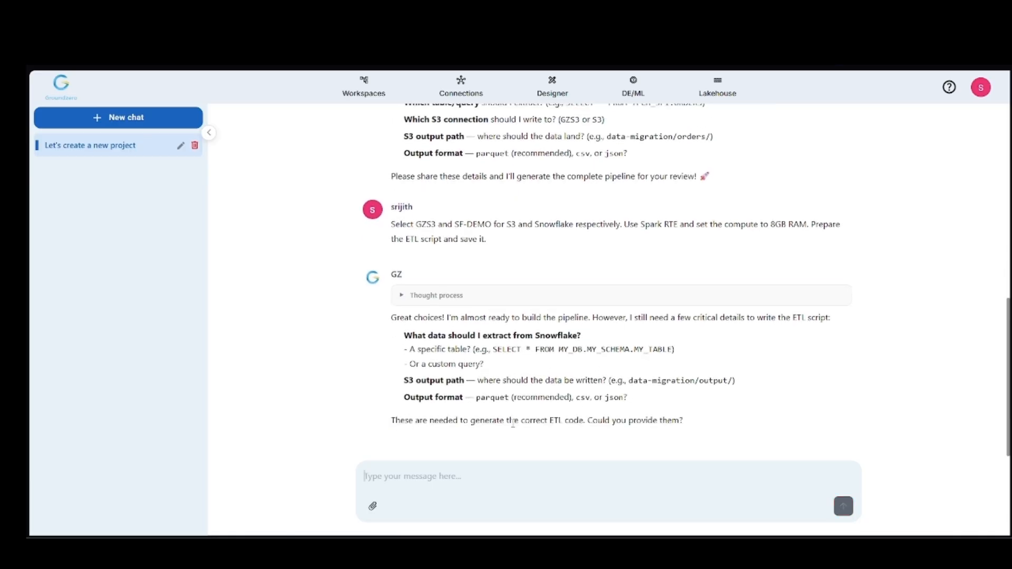
# Step: Ask the assistant to list all the tables in the Snowflake connection
pyautogui.write('Can you list all the tables in my')
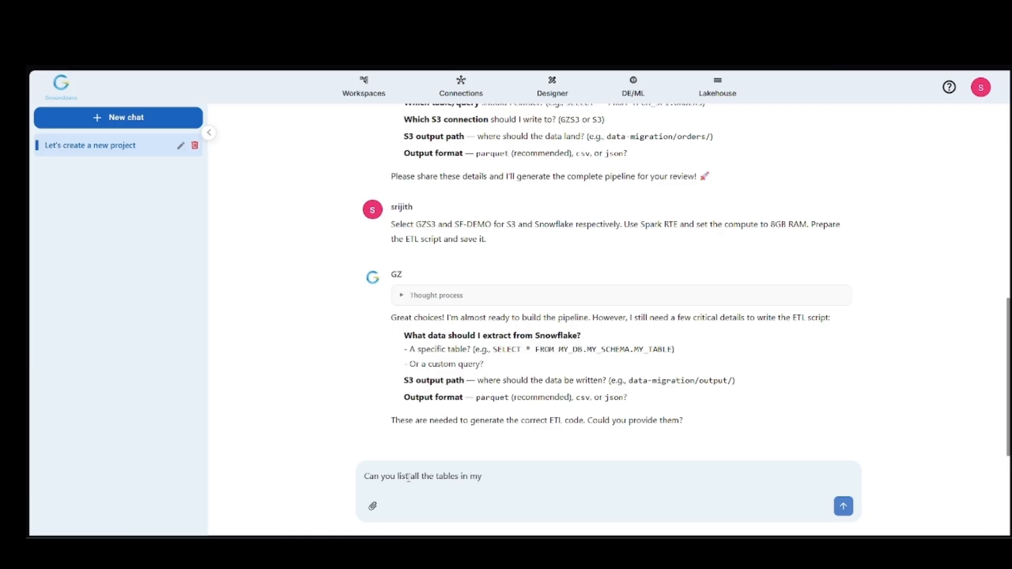
pyautogui.write(' Snowflake connection?')
pyautogui.press('Return')
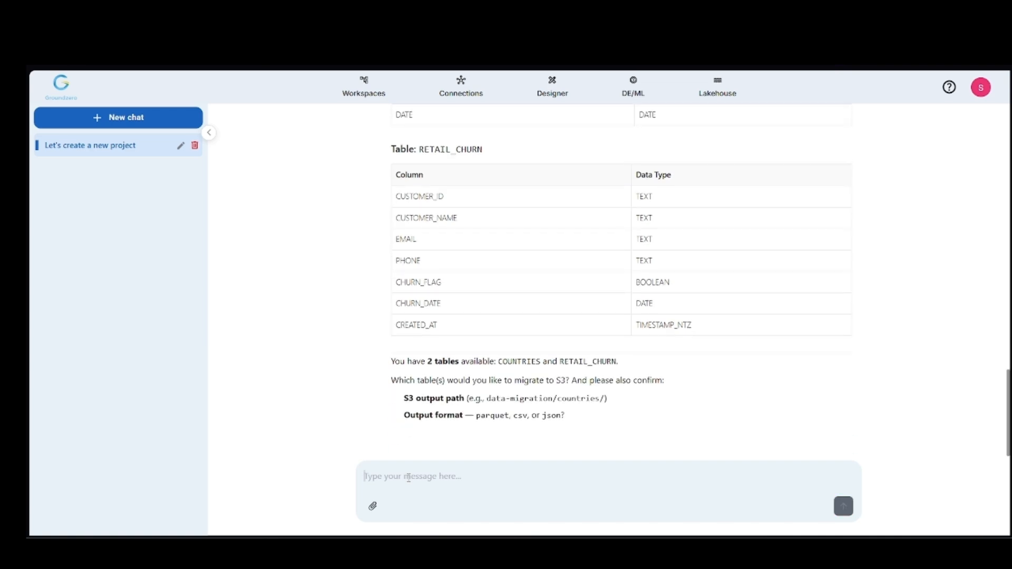
# Step: Start a reply telling the assistant to use the RETAIL_CHURN table
pyautogui.doubleClick(460, 148)
pyautogui.hotkey('ctrl', 'c')
pyautogui.click(459, 483)
pyautogui.write('I')
pyautogui.write("et's use the table")
pyautogui.hotkey('ctrl', 'v')
pyautogui.write('and')
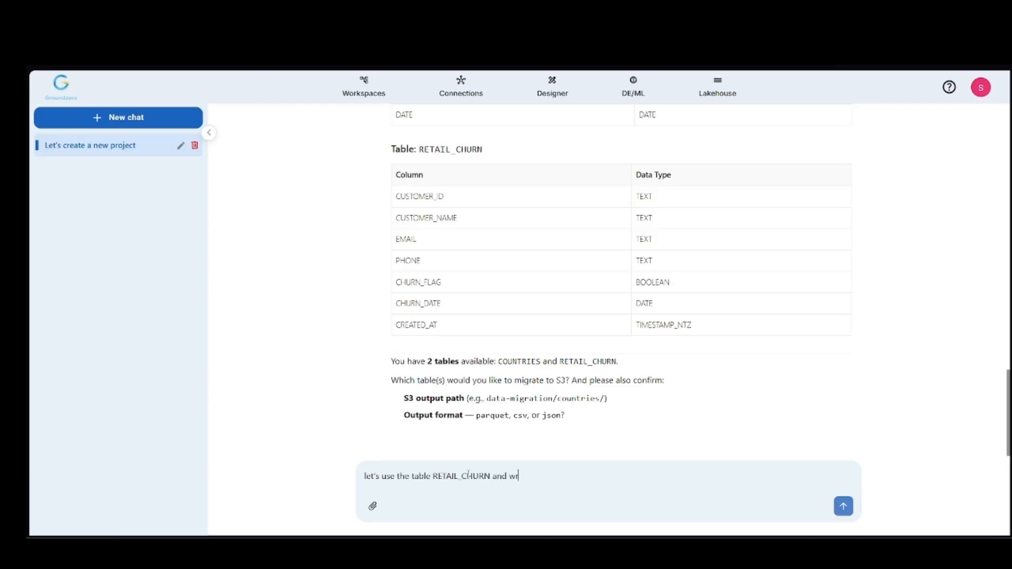
pyautogui.write(' write it as a csv file ( with any name) to S3. Save the code and d')
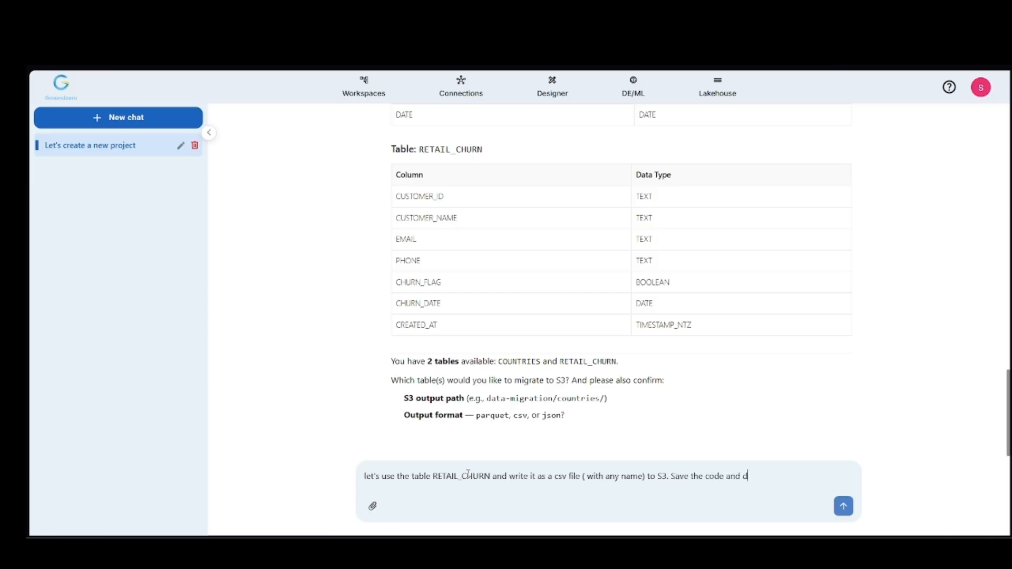
pyautogui.write('o not run it.')
# Step: Finish and send the reply, asking to write a csv file with any name to S3 and save the code without running it
pyautogui.press('Return')
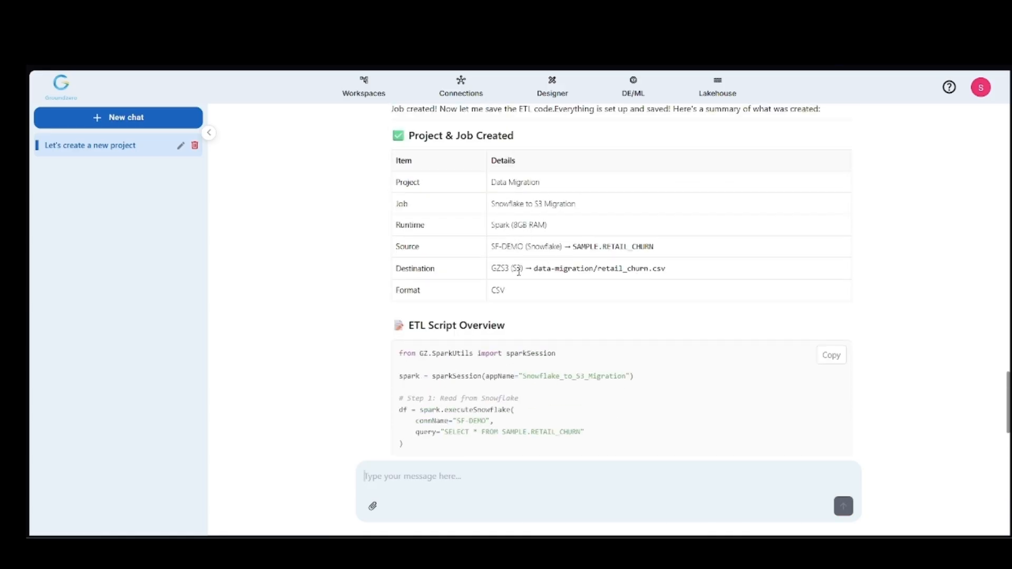
# Step: Read the assistant's creation summary and open the Snowflake_to_S3_Migration job in the Data Migration project
pyautogui.scroll(-1, 725, 305)
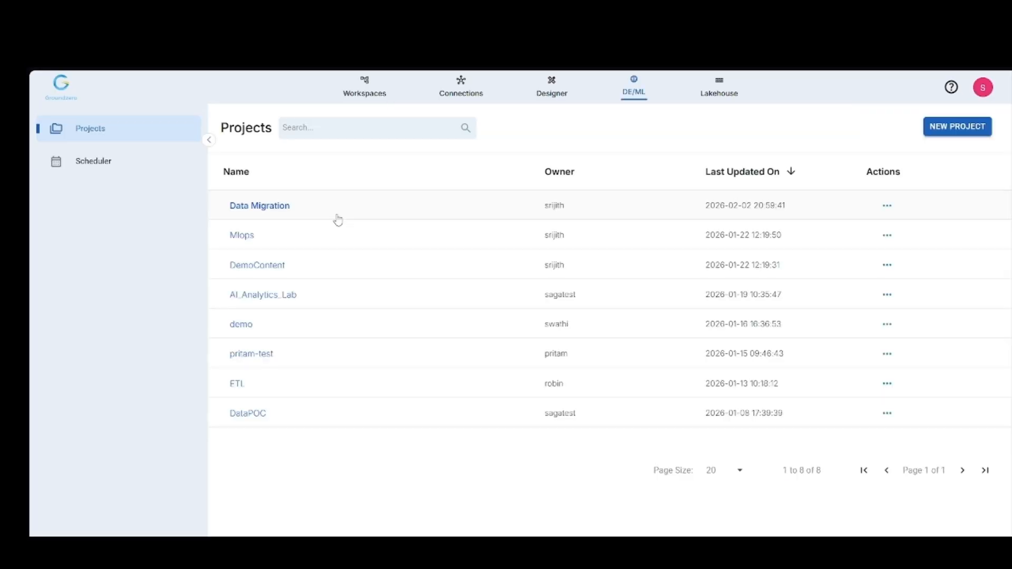
pyautogui.click(268, 207)
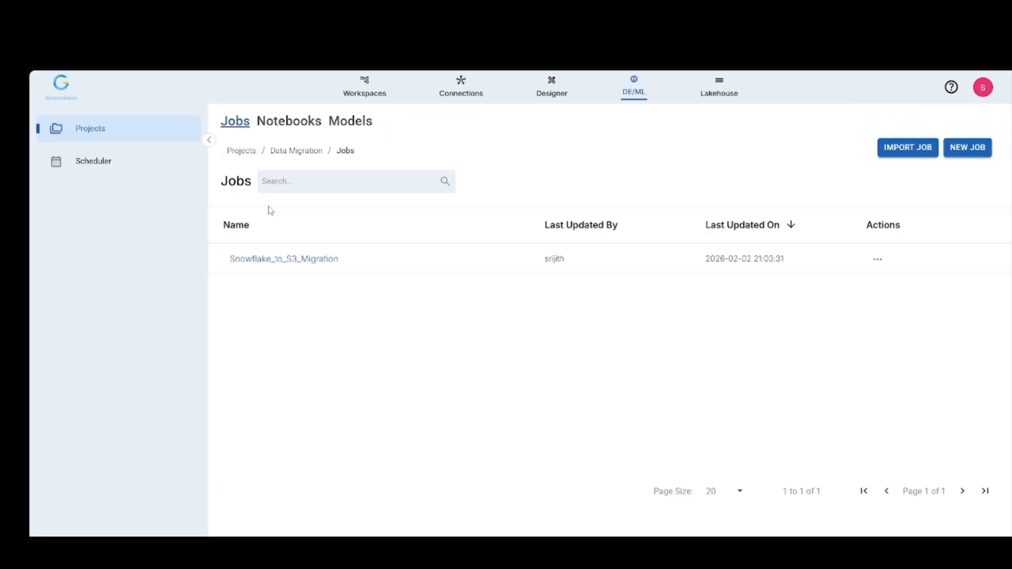
pyautogui.click(270, 261)
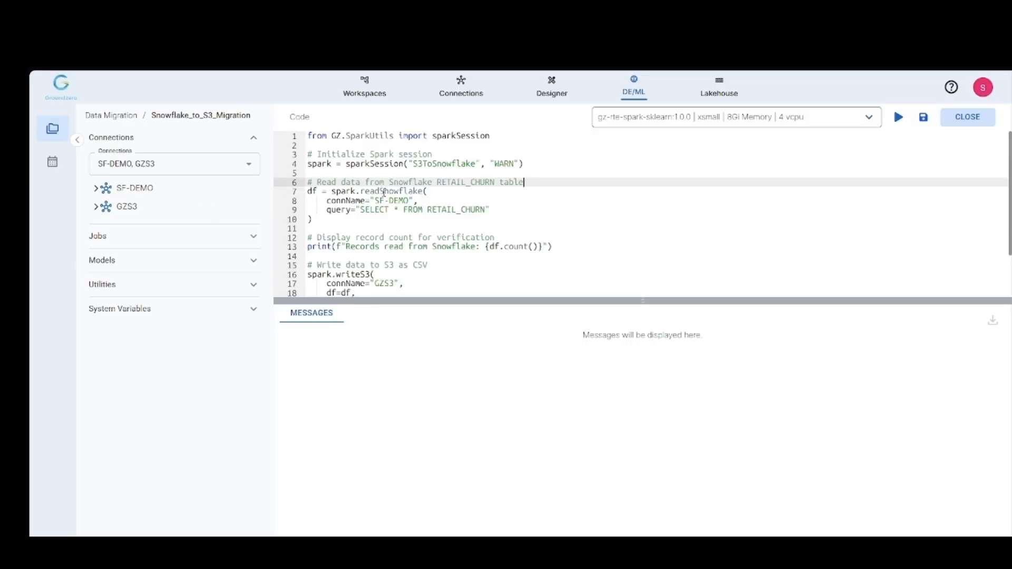
# Step: Examine the job's code, including the Snowflake read call, the S3 connection name, and the output file path and format
pyautogui.doubleClick(361, 191)
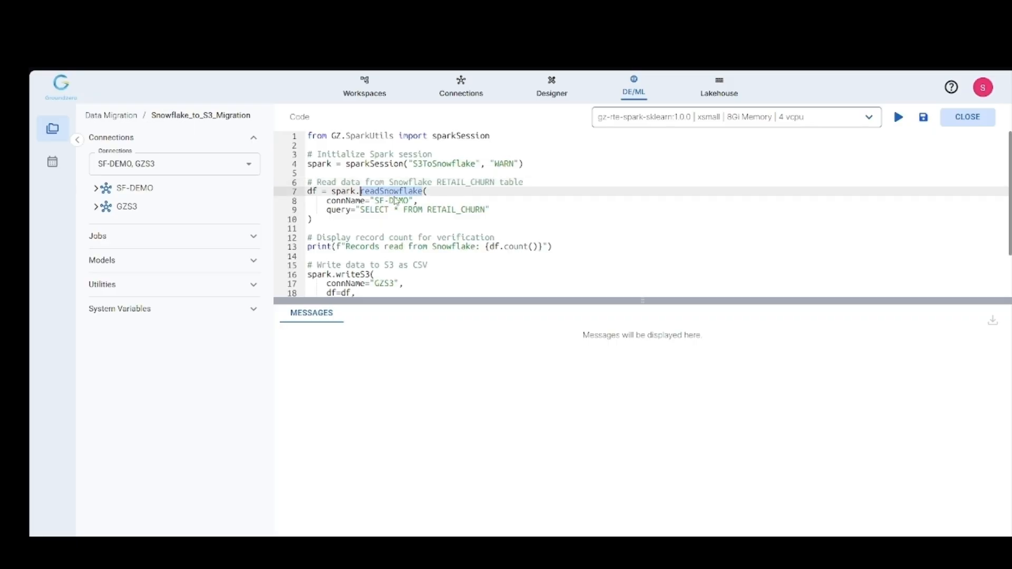
pyautogui.click(421, 216)
pyautogui.scroll(-2, 416, 216)
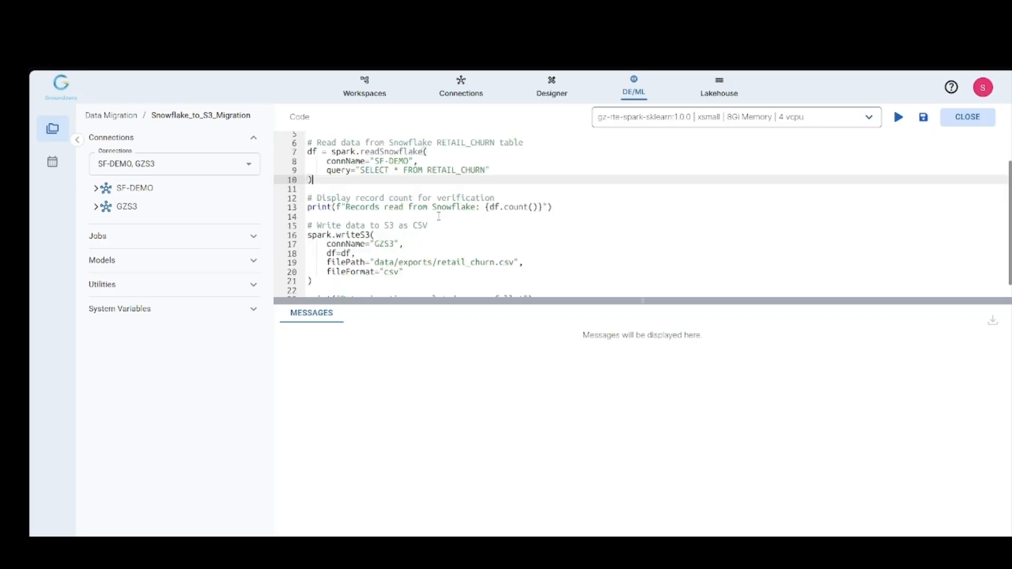
pyautogui.doubleClick(383, 227)
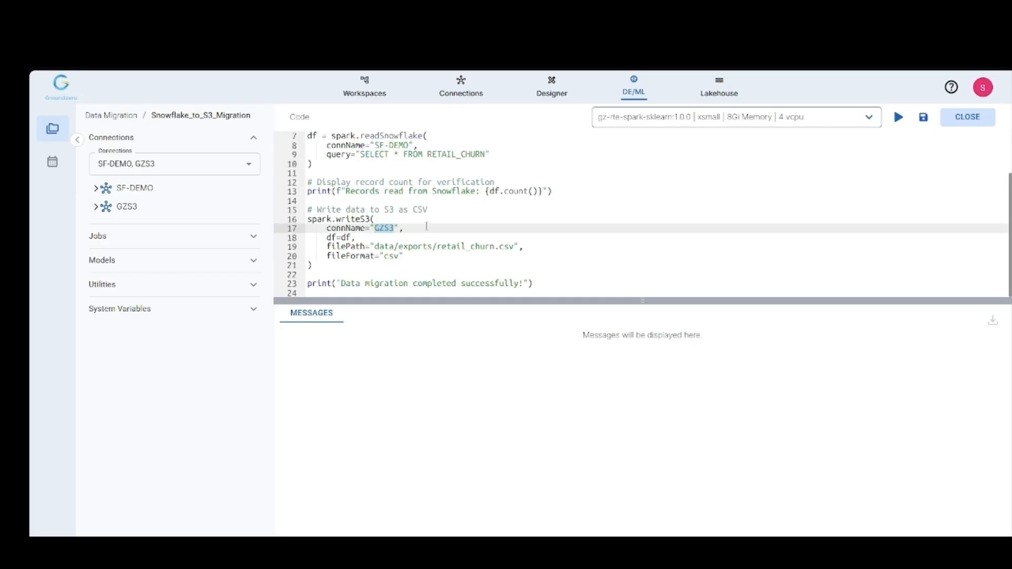
pyautogui.click(495, 252)
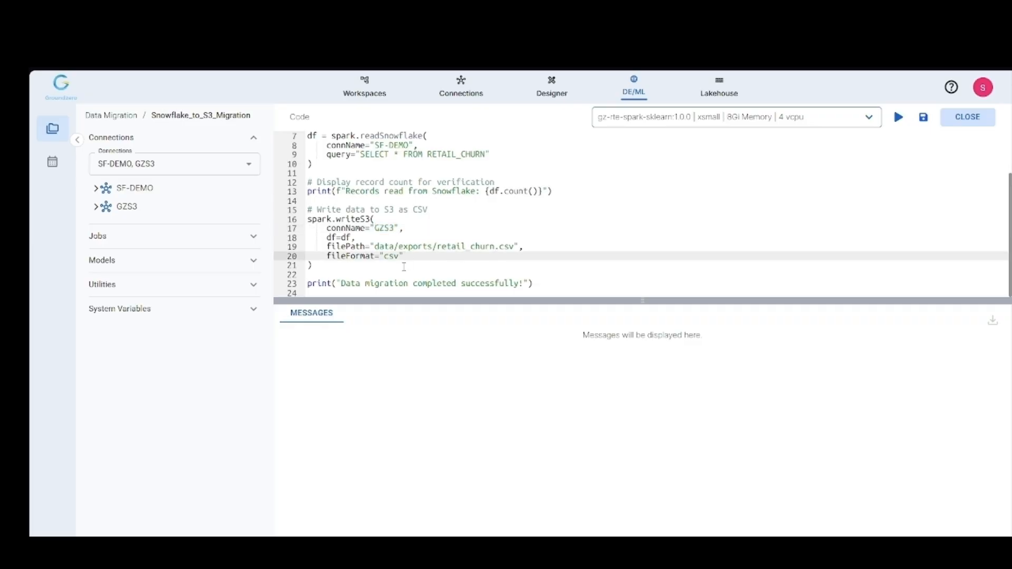
pyautogui.scroll(2, 408, 269)
pyautogui.click(547, 194)
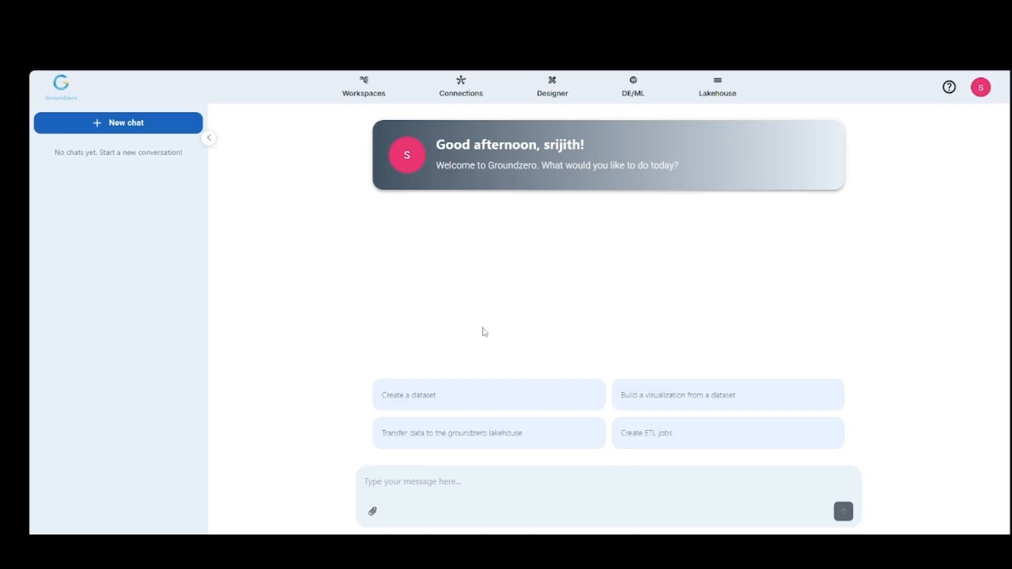
# Step: Ask the assistant for a multi-select list filter with any relevant name, using any 15 countries as values, all selected by default
pyautogui.write('Create a multi-select list filter wit')
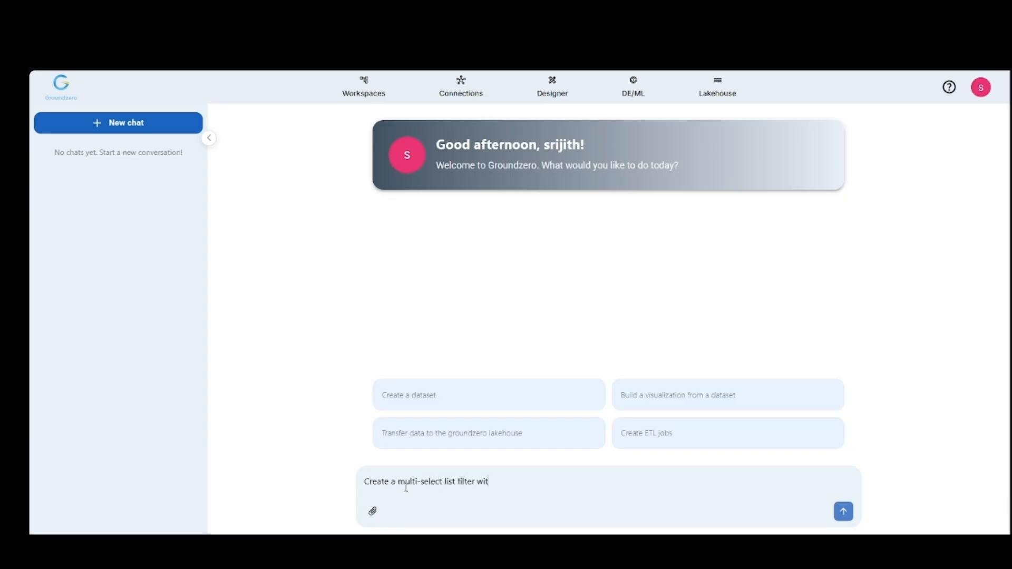
pyautogui.write('h any relevant name of your choice.')
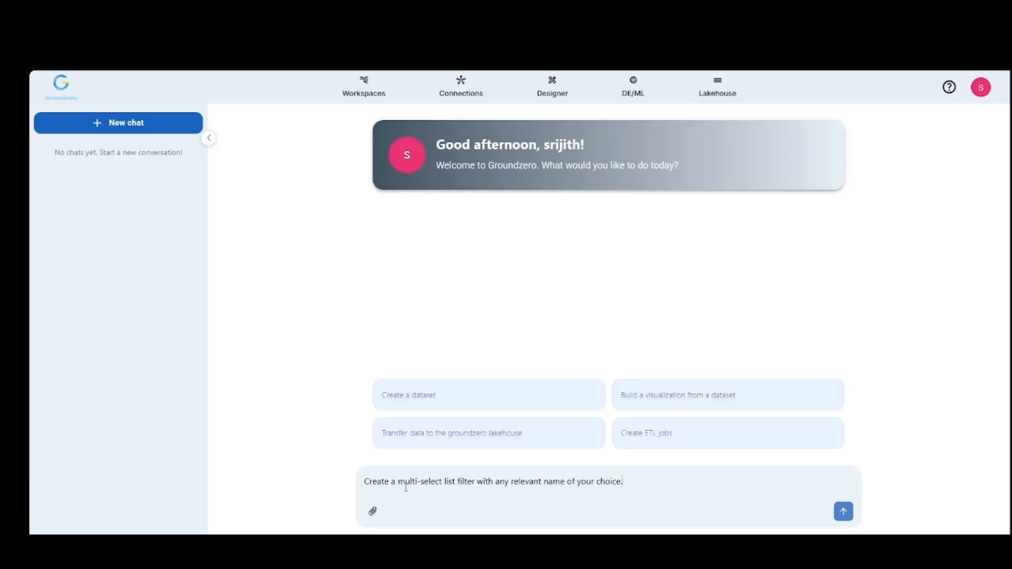
pyautogui.write(' Choose any 15 countries as values and select all of them as the def')
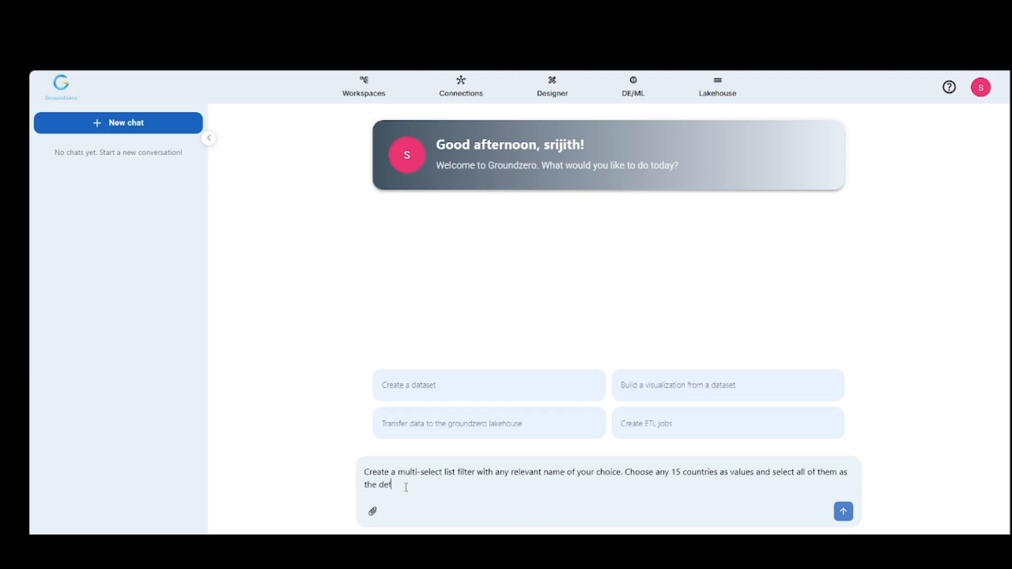
pyautogui.write('ault selection.')
pyautogui.press('Return')
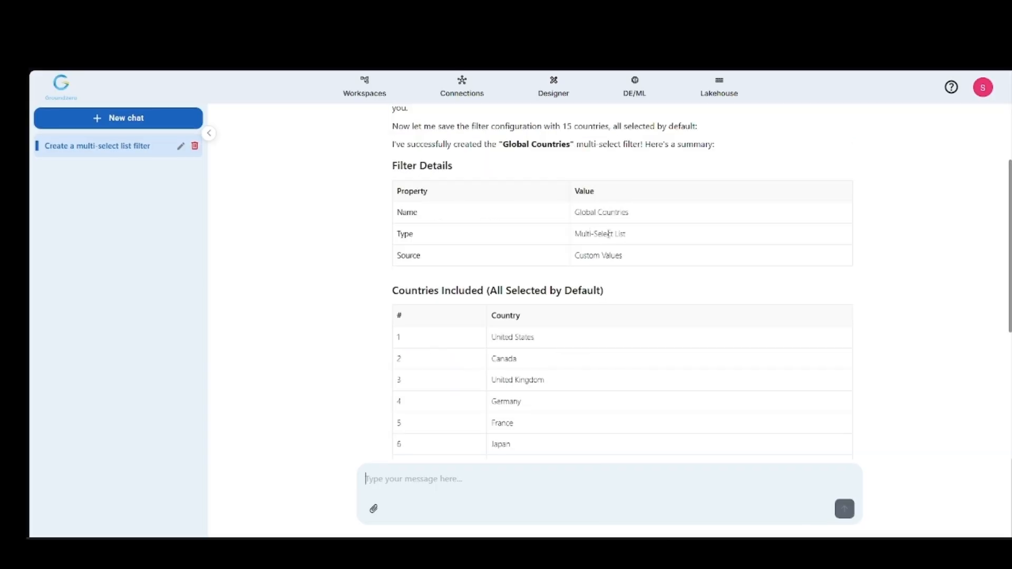
# Step: Review the filter details and the full country list in the assistant's reply
pyautogui.scroll(-1, 600, 275)
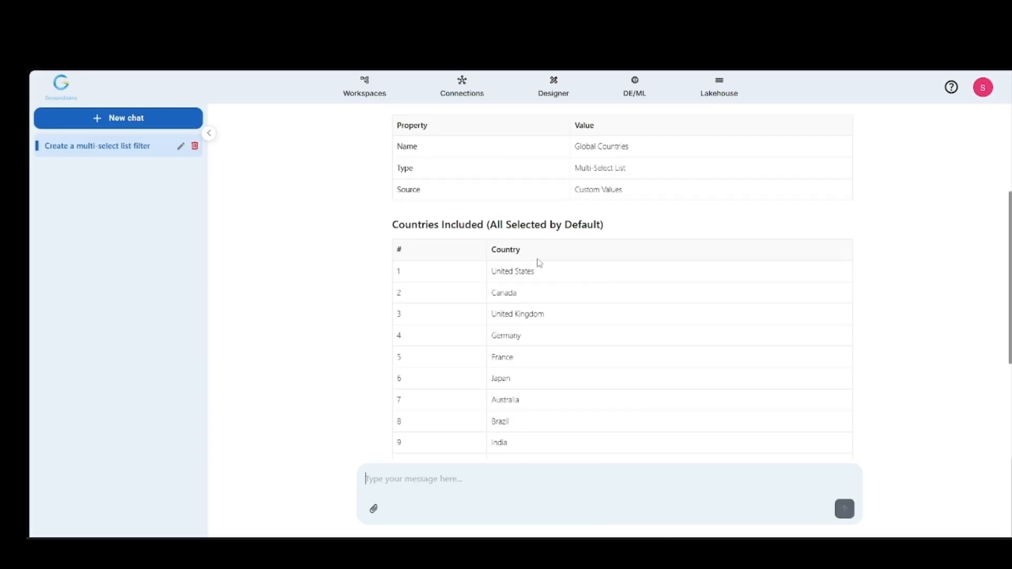
pyautogui.scroll(-1, 538, 266)
pyautogui.scroll(-1, 537, 295)
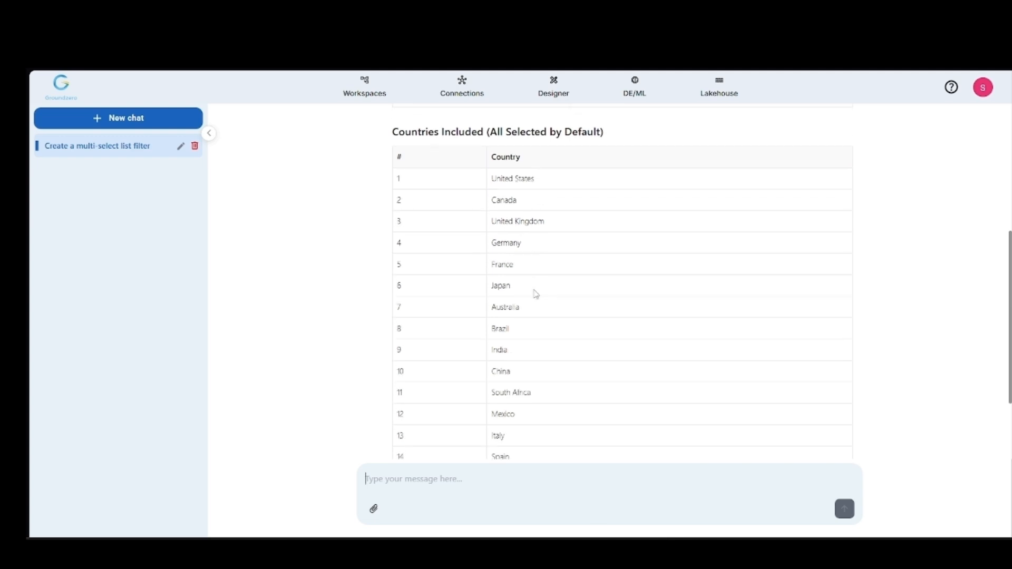
pyautogui.scroll(-1, 536, 316)
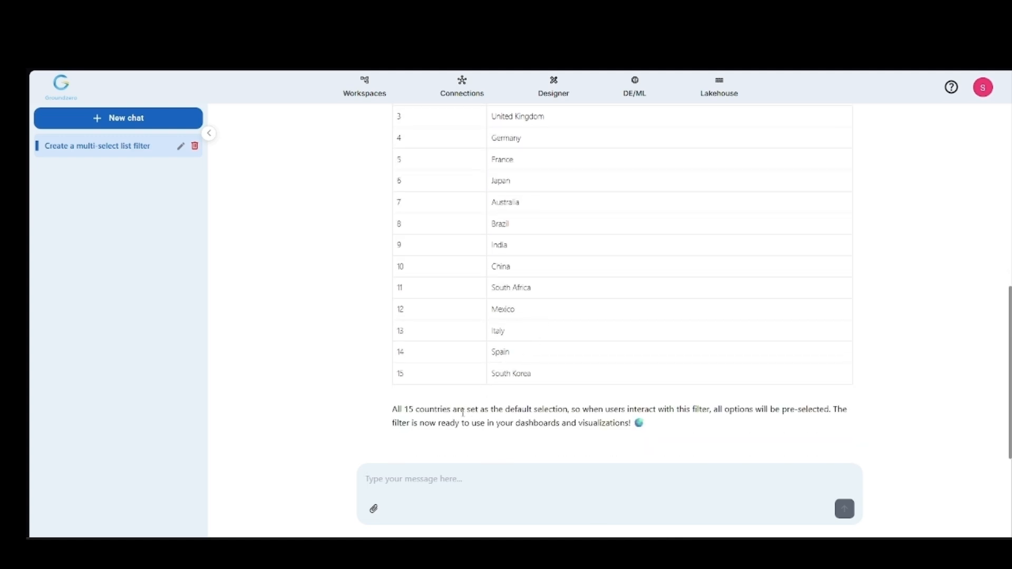
# Step: Open the Global Countries filter in Designer and inspect the countries in its default selection
pyautogui.click(553, 89)
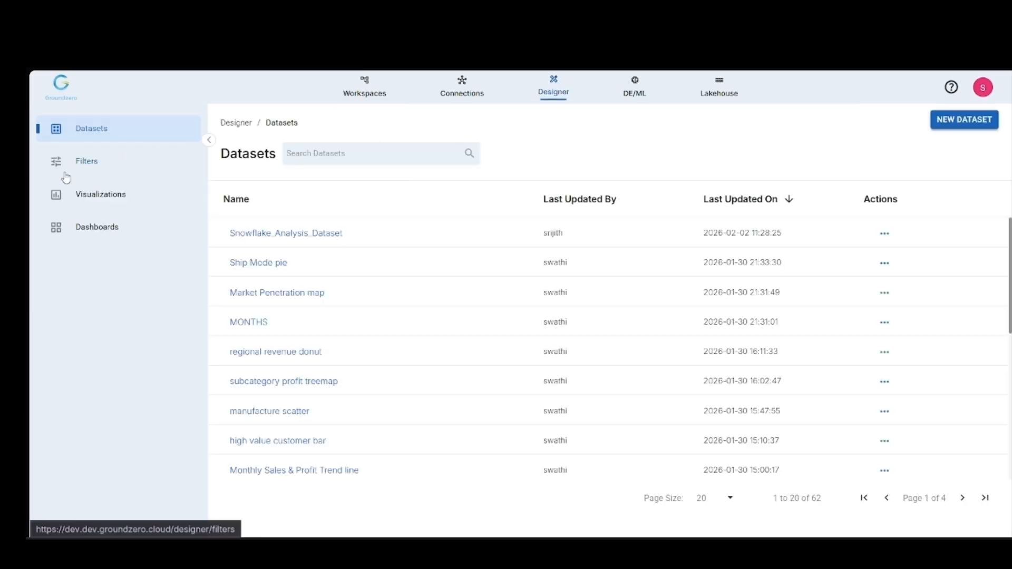
pyautogui.click(96, 176)
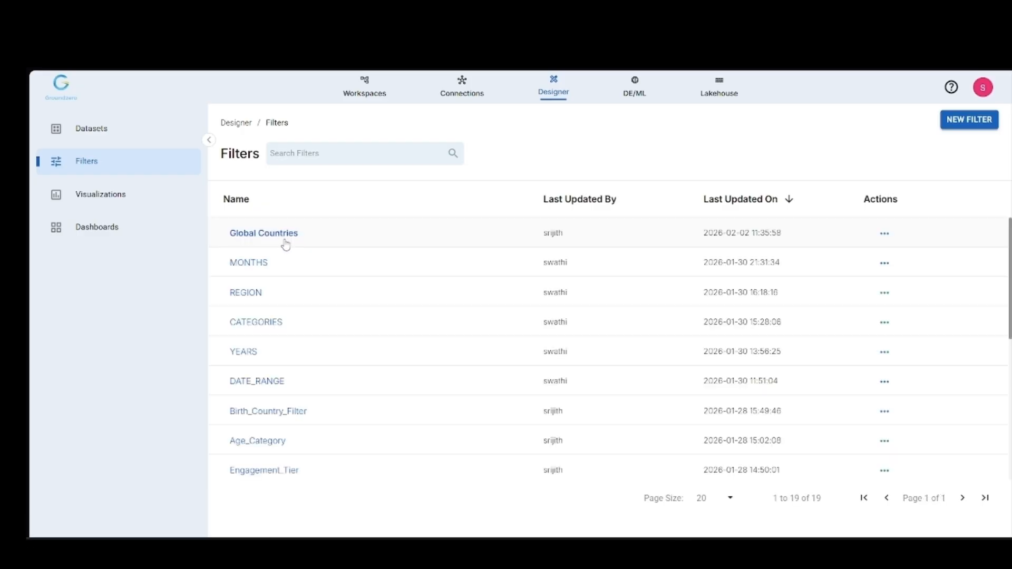
pyautogui.click(284, 240)
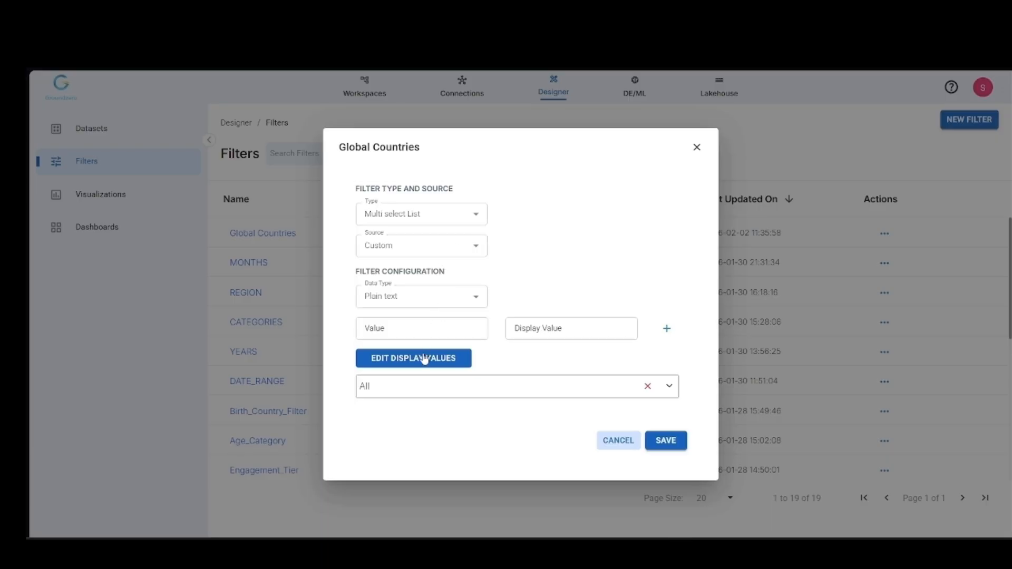
pyautogui.click(414, 396)
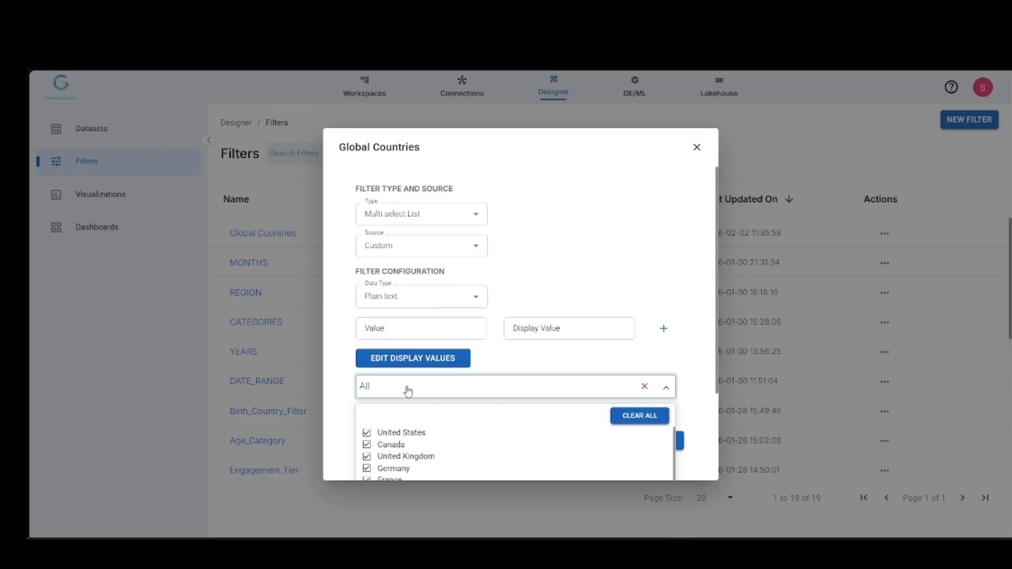
pyautogui.scroll(-3, 436, 442)
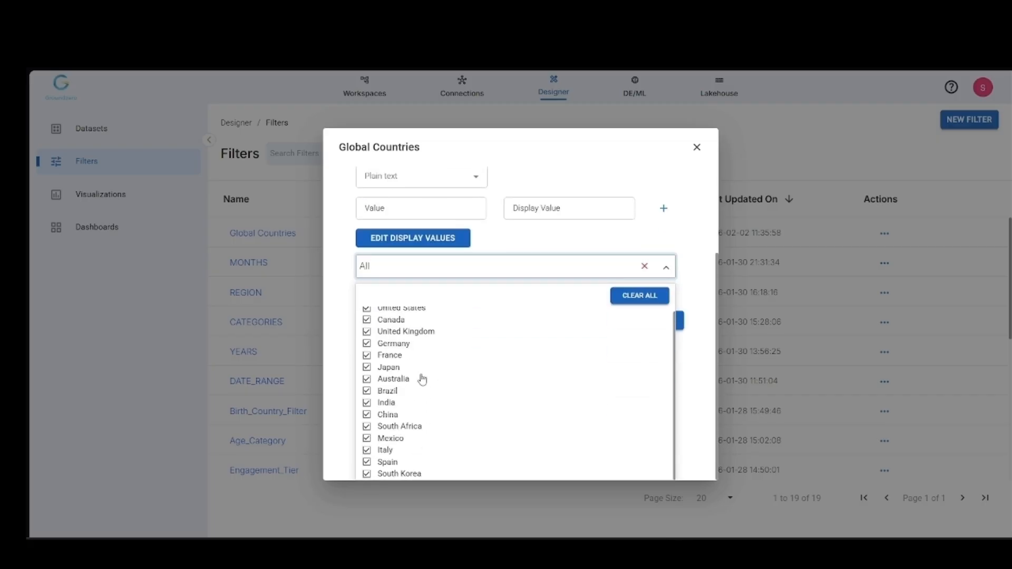
# Step: Check the full list of default countries in the Global Countries filter, then close the filter without changing it
pyautogui.scroll(1, 422, 380)
pyautogui.scroll(-1, 422, 379)
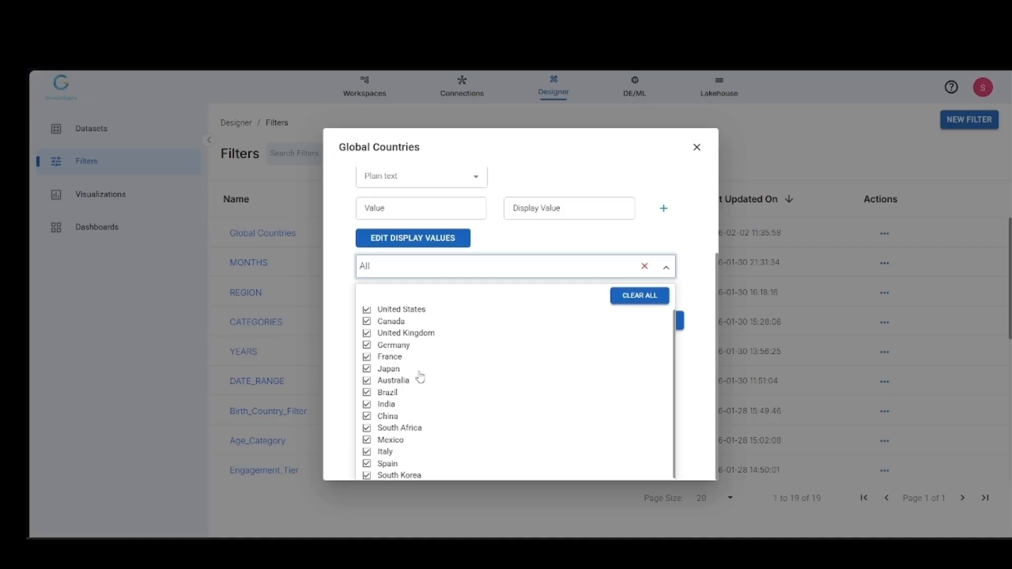
pyautogui.click(606, 242)
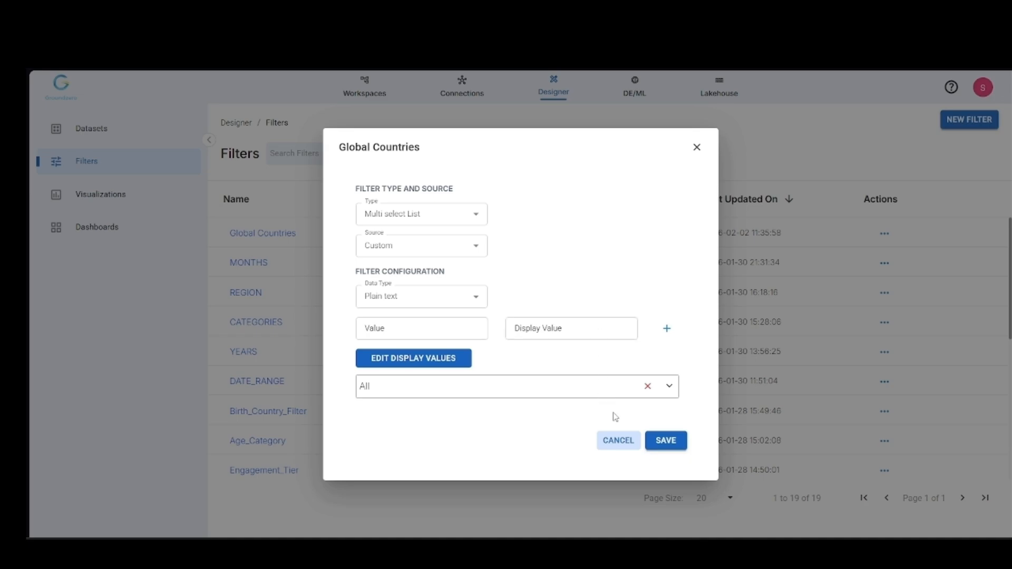
pyautogui.click(696, 147)
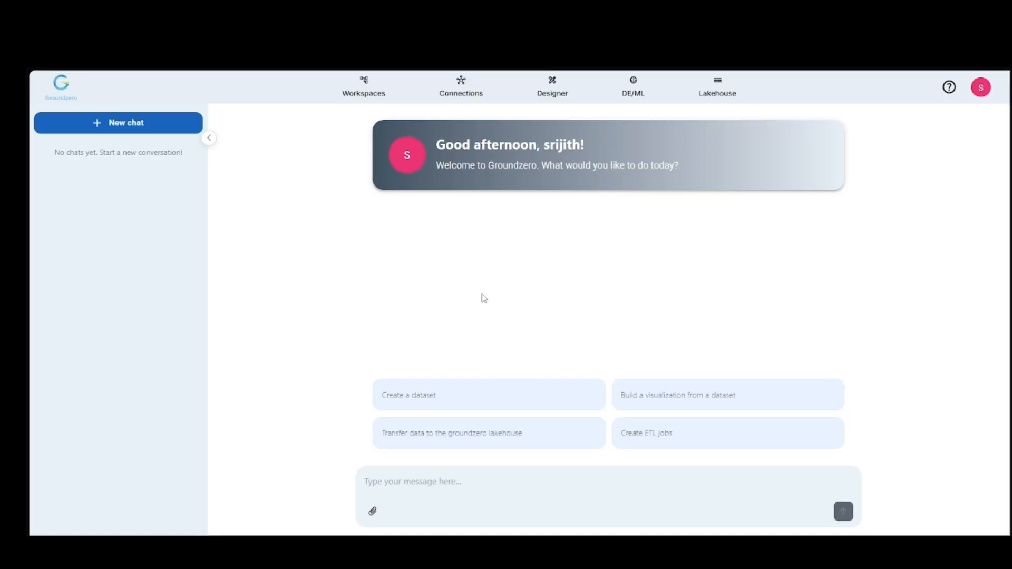
# Step: Ask the assistant to create a dataset named "Global GDP" on the connection "SNOWFLAKE_LEARNING_DB" and list all tables in that connection
pyautogui.click(409, 478)
pyautogui.write('Create a new dataset named "Glova')
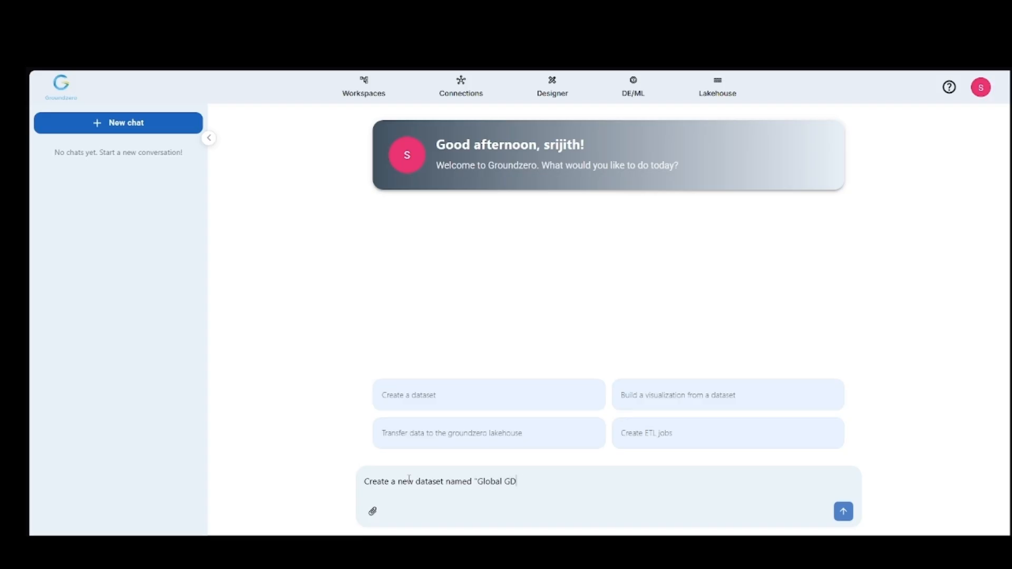
pyautogui.write('l GDP". Select the connection "SNOWFLAKE_LEARNING_DB". Before we co')
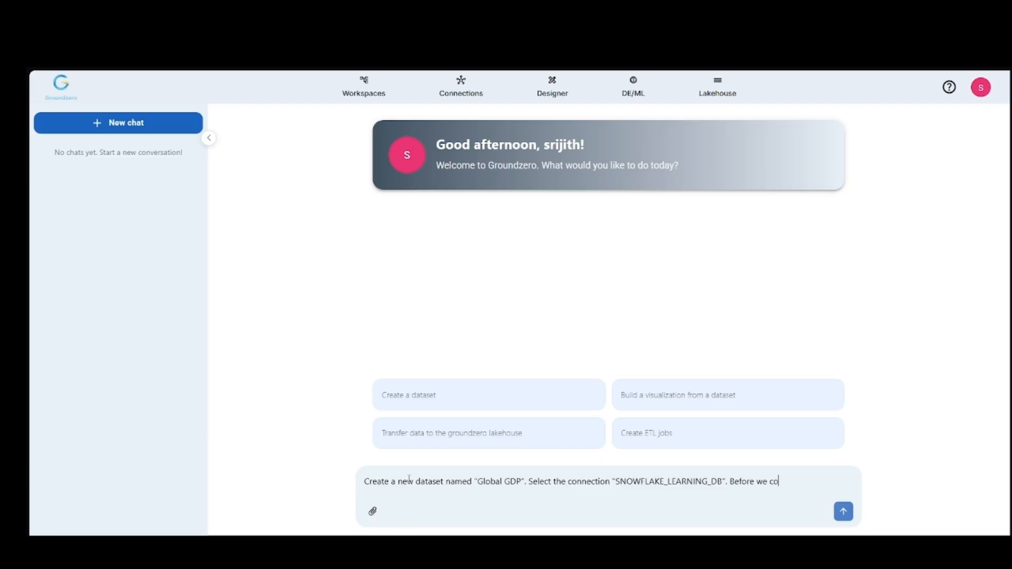
pyautogui.write('ue, can you list all the tables in my connection?')
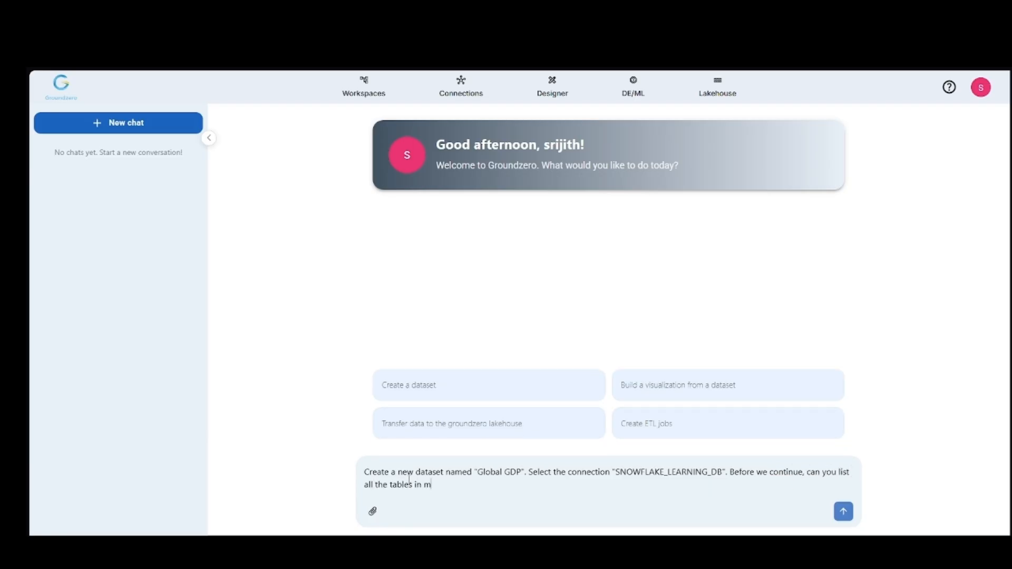
pyautogui.press('Return')
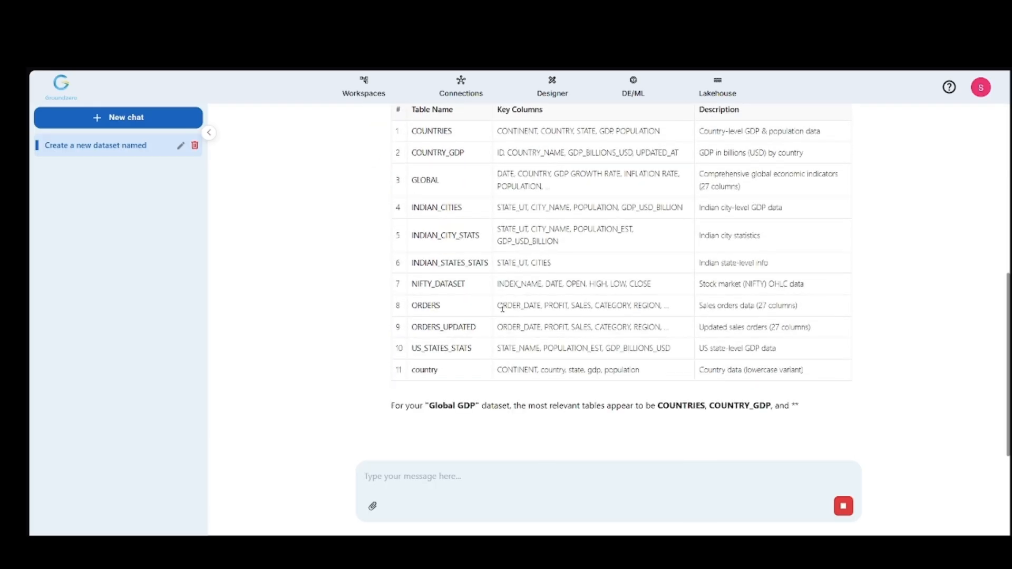
# Step: Copy the COUNTRIES table name from the assistant's table list and ask it to fetch that table's schema
pyautogui.scroll(3, 511, 298)
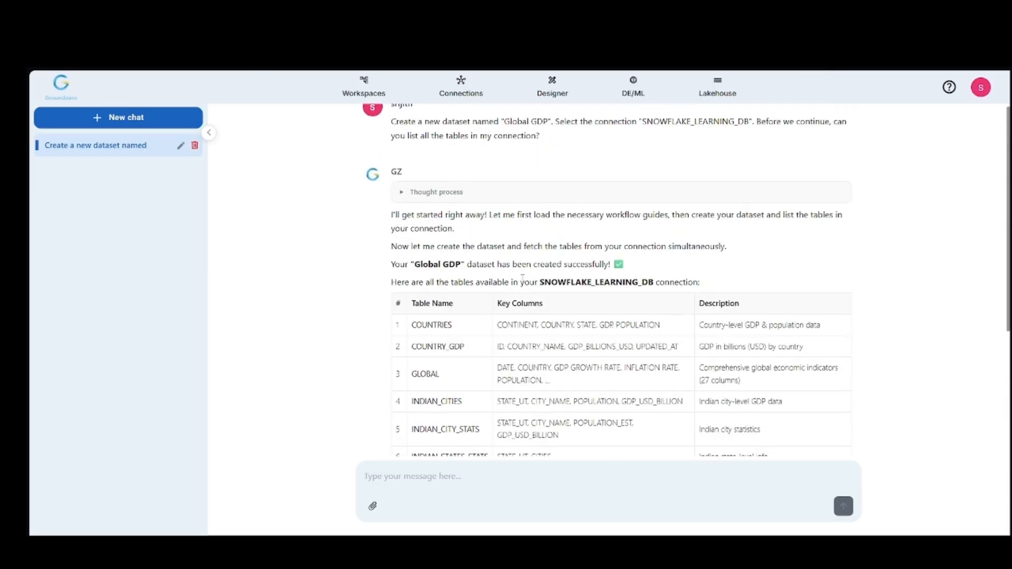
pyautogui.doubleClick(441, 323)
pyautogui.hotkey('ctrl', 'c')
pyautogui.scroll(-3, 626, 343)
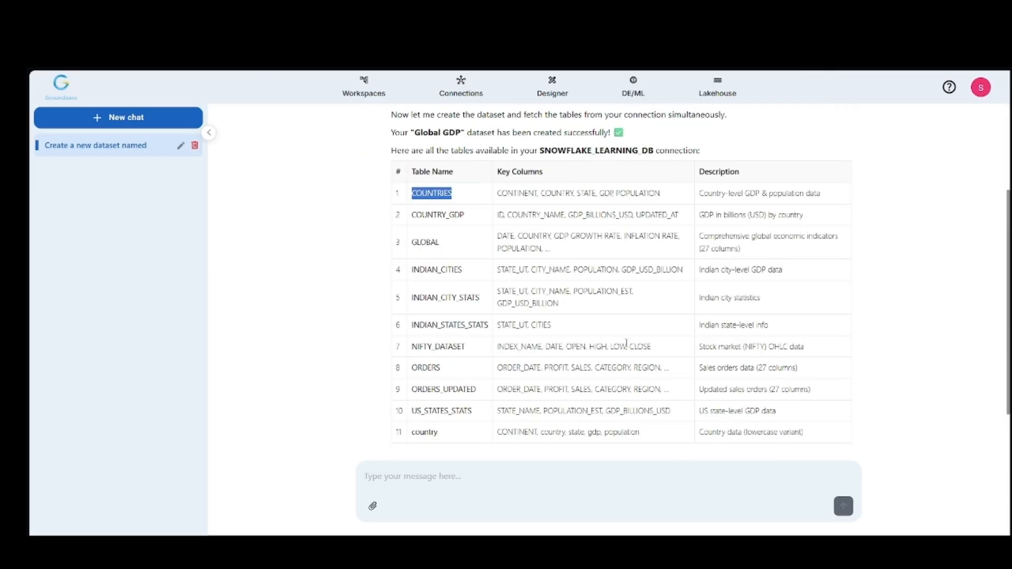
pyautogui.scroll(-1, 626, 343)
pyautogui.click(462, 471)
pyautogui.write('Fetch the schema of the table "')
pyautogui.hotkey('ctrl', 'v')
pyautogui.write('".')
pyautogui.press('Return')
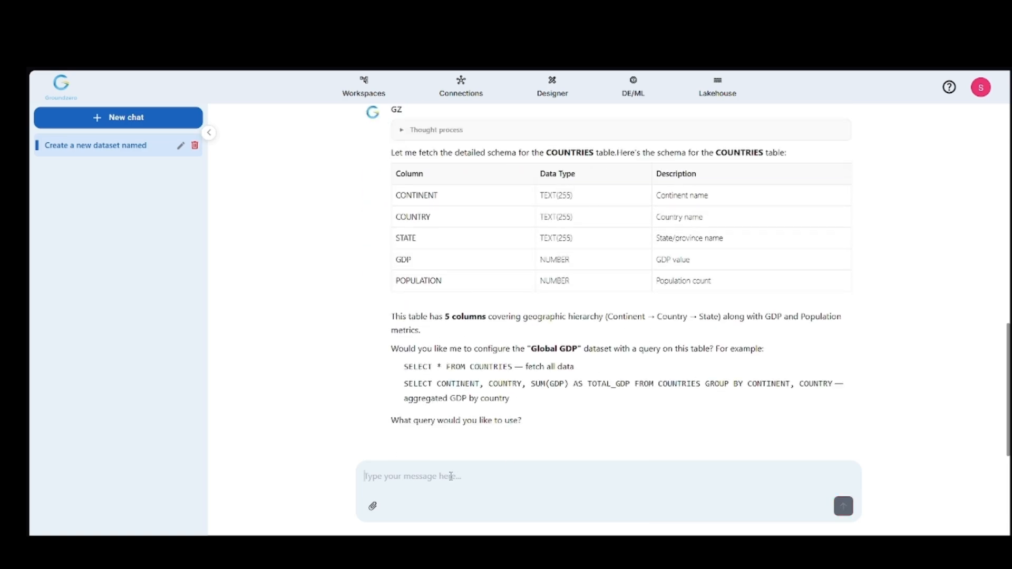
# Step: Ask the assistant to write a query filtering the dataset to the top 10 countries with the highest GDP values and save the dataset
pyautogui.write('Write a query to filter this dataset to the top 10 countires with the highest GDP values and save the dataset.')
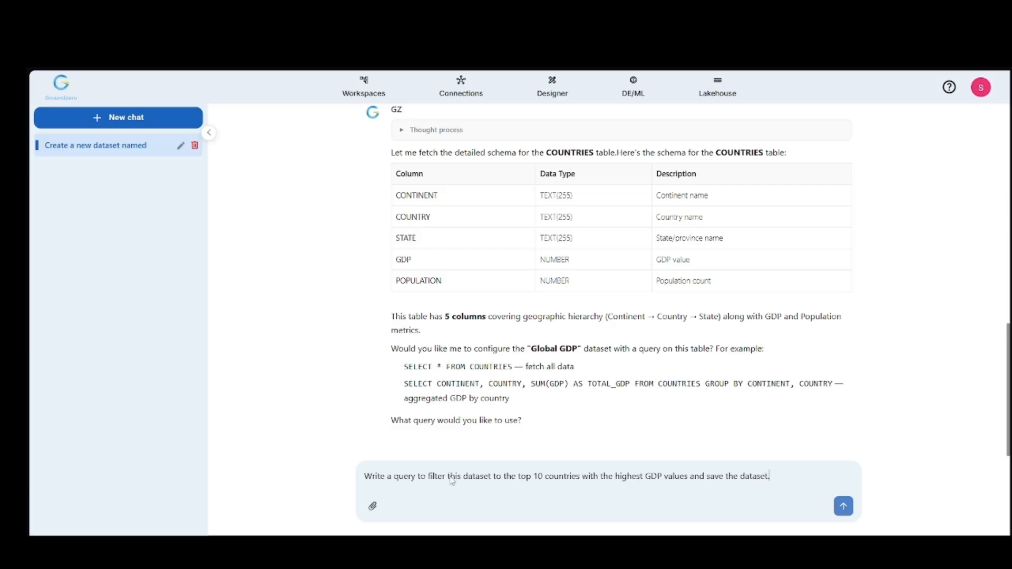
pyautogui.press('Return')
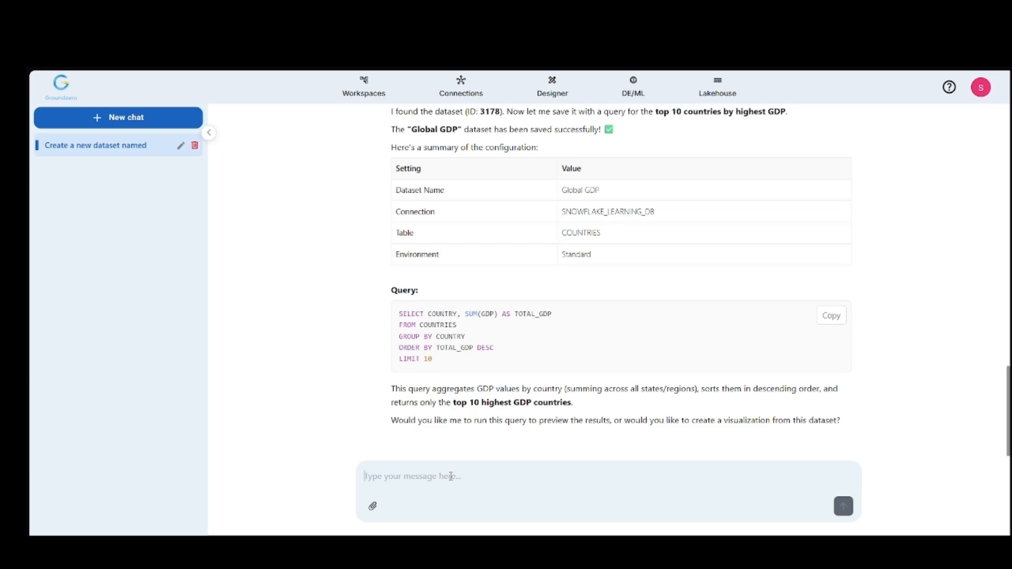
# Step: Tell the assistant to aggregate the GDP values for each country and remove duplicates, and approve saving the dataset configuration
pyautogui.write('Make sure to ag')
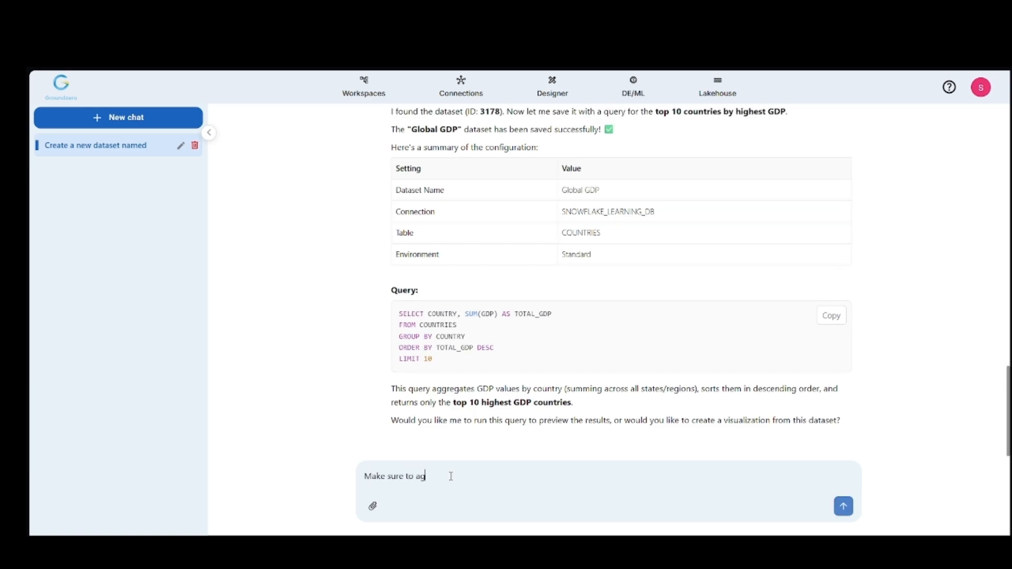
pyautogui.write('gregate the GDP values for each country and remov')
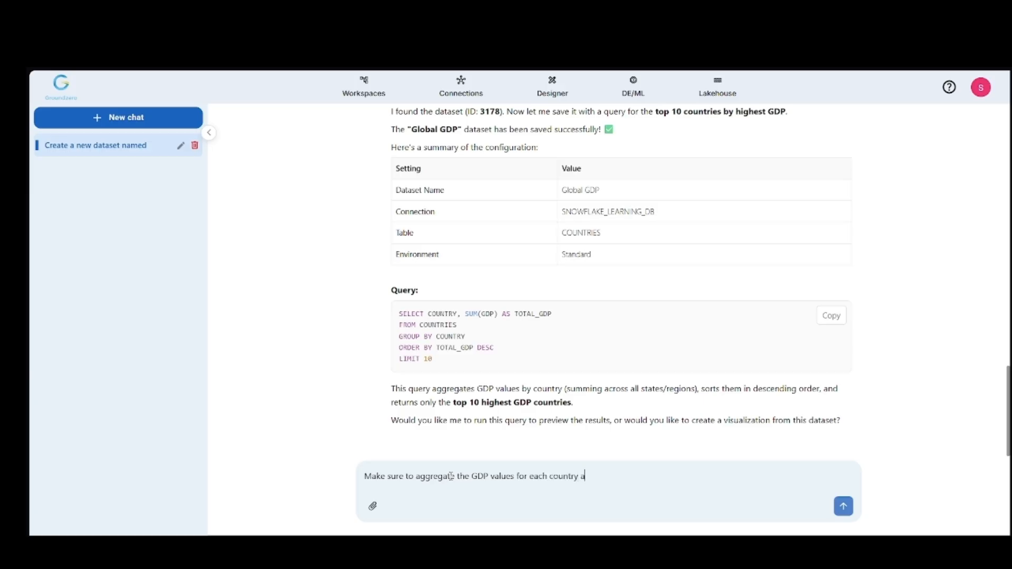
pyautogui.write('e duplicates.')
pyautogui.press('Return')
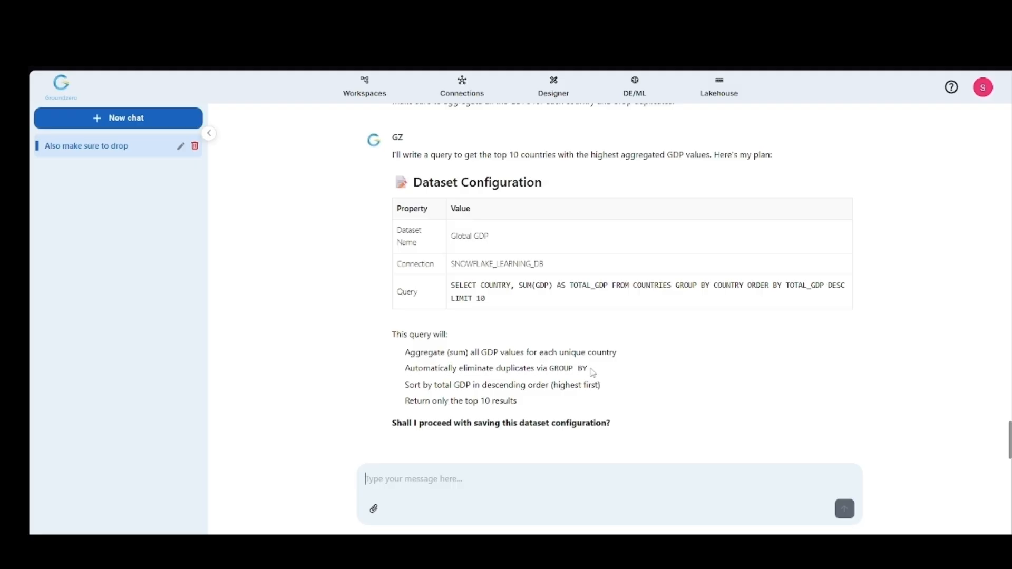
pyautogui.write('Save it')
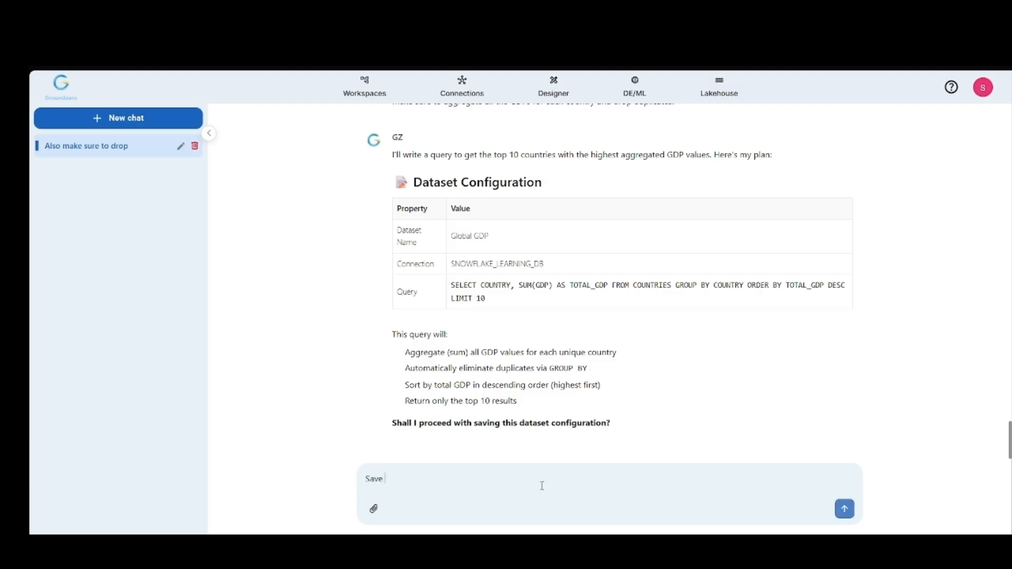
pyautogui.press('Return')
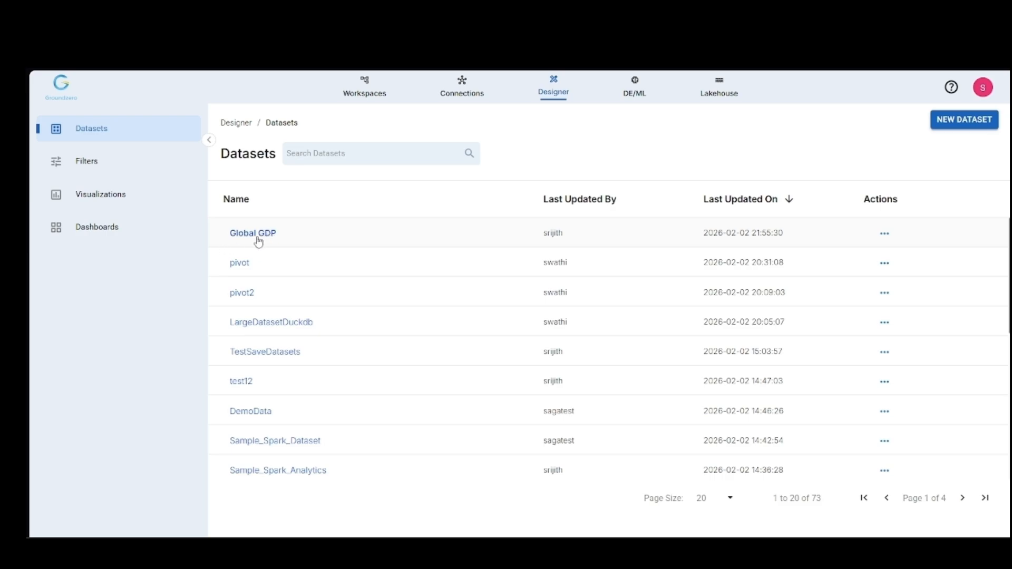
# Step: Open the Global GDP dataset in Designer and save it with its generated query
pyautogui.click(258, 237)
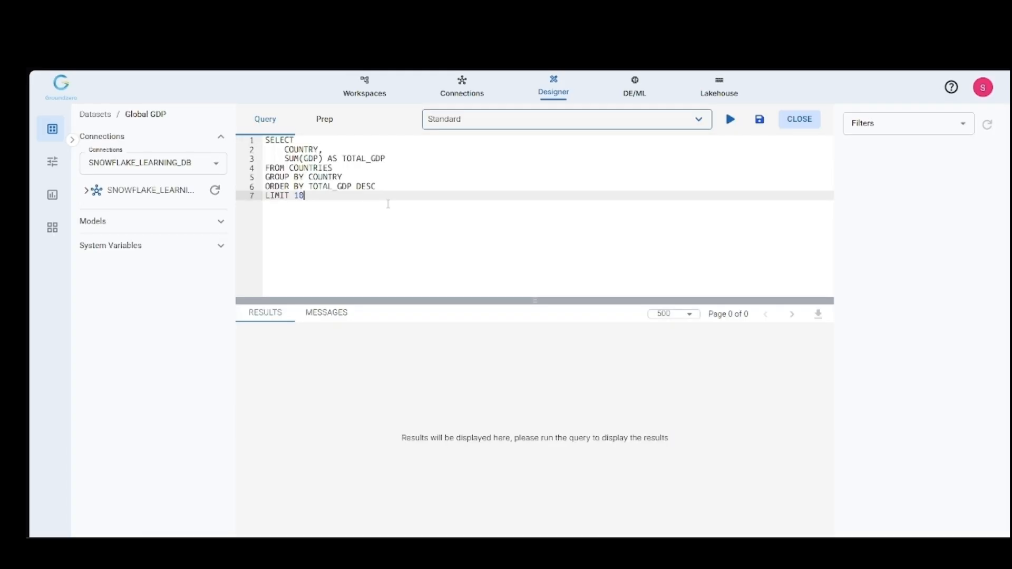
pyautogui.click(760, 121)
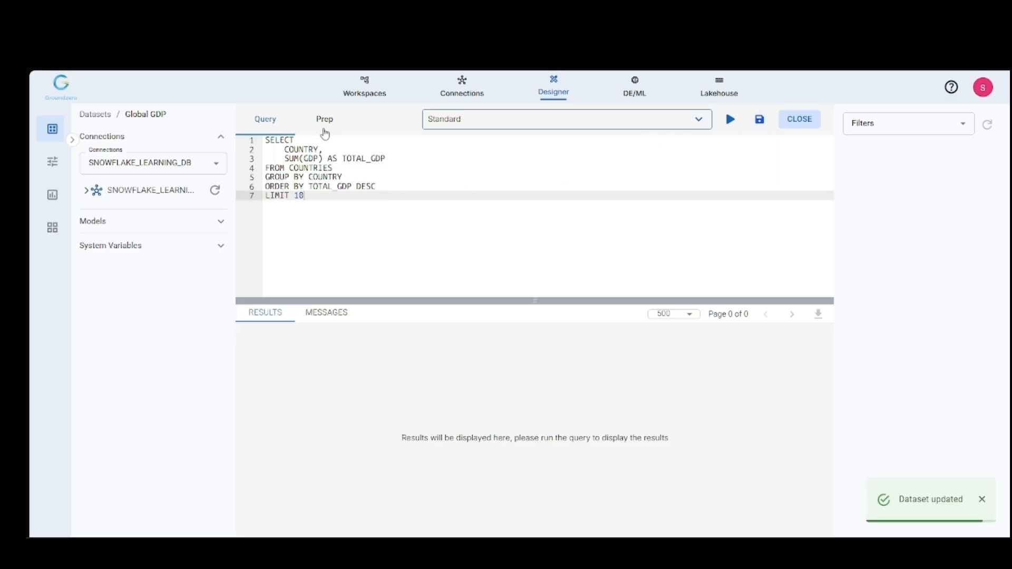
pyautogui.click(322, 122)
pyautogui.click(281, 130)
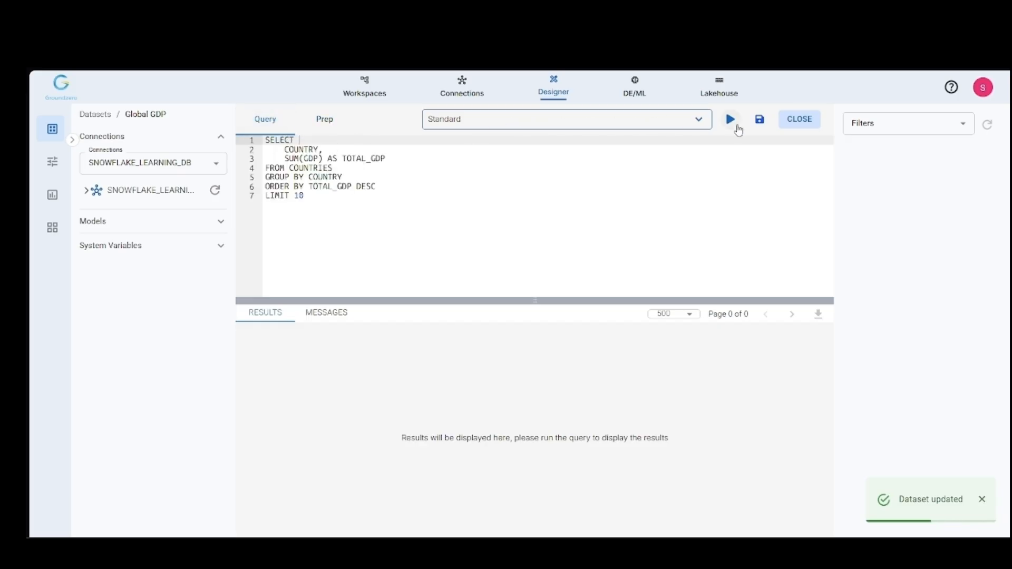
# Step: Run the Global GDP dataset's query to preview the total GDP by country
pyautogui.click(981, 499)
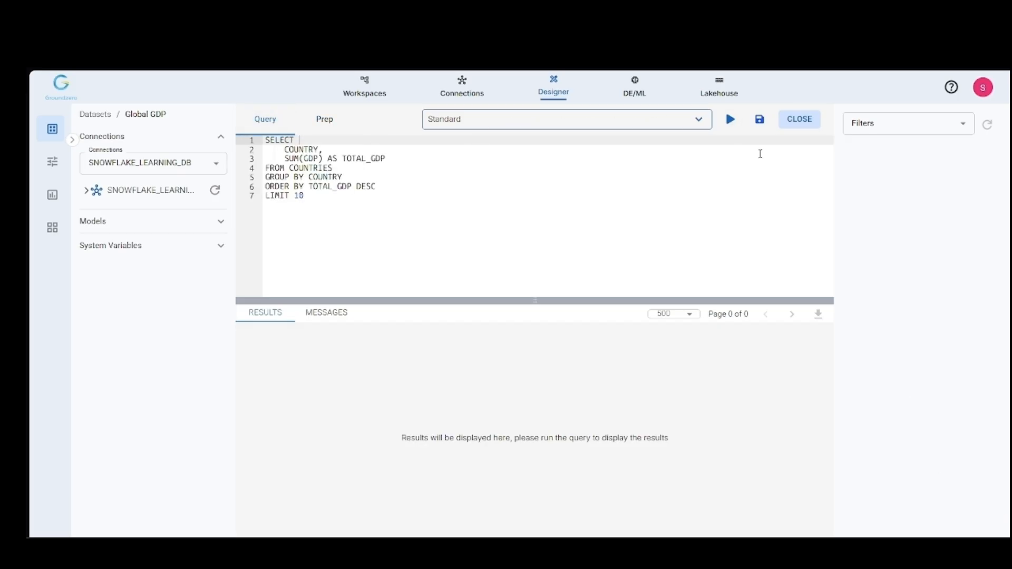
pyautogui.click(730, 119)
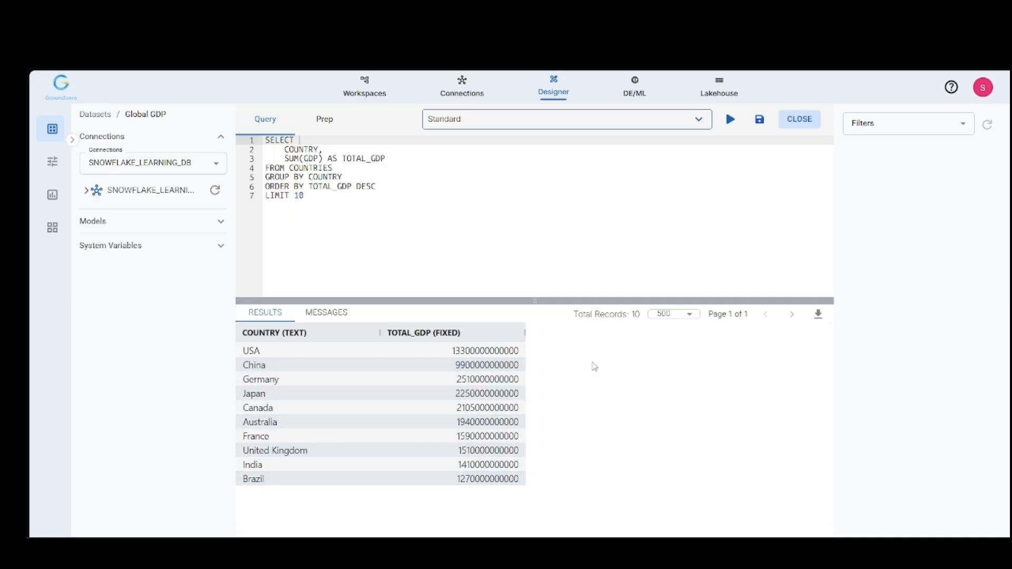
pyautogui.click(558, 235)
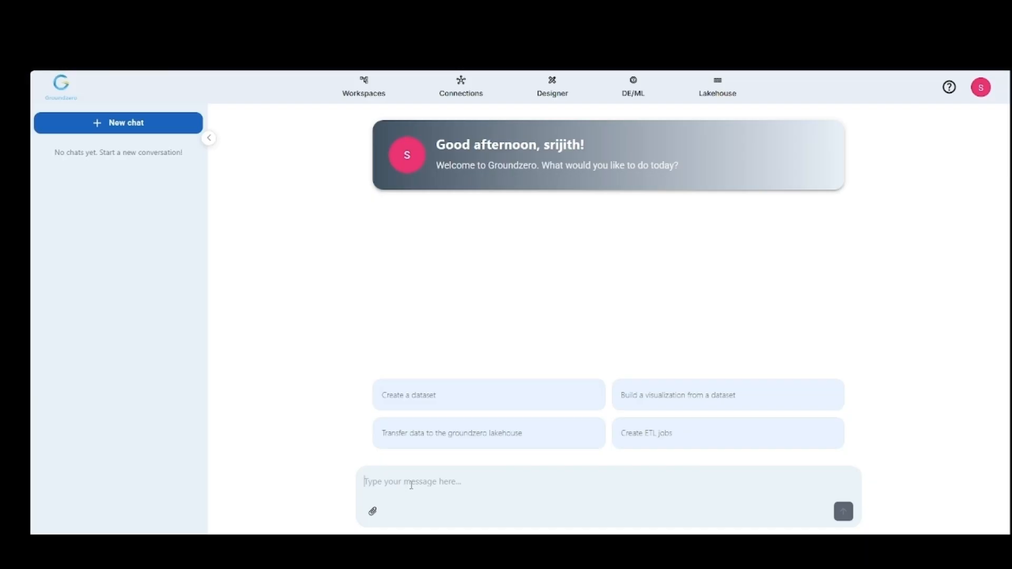
# Step: Ask the assistant for a pie chart named "Global GDP by Country" from the "GLOBAL GDP" dataset, using a country column and the relevant GDP column for values
pyautogui.write("Let's create a ne")
pyautogui.write('chart named "Global GDP by Country" visual')
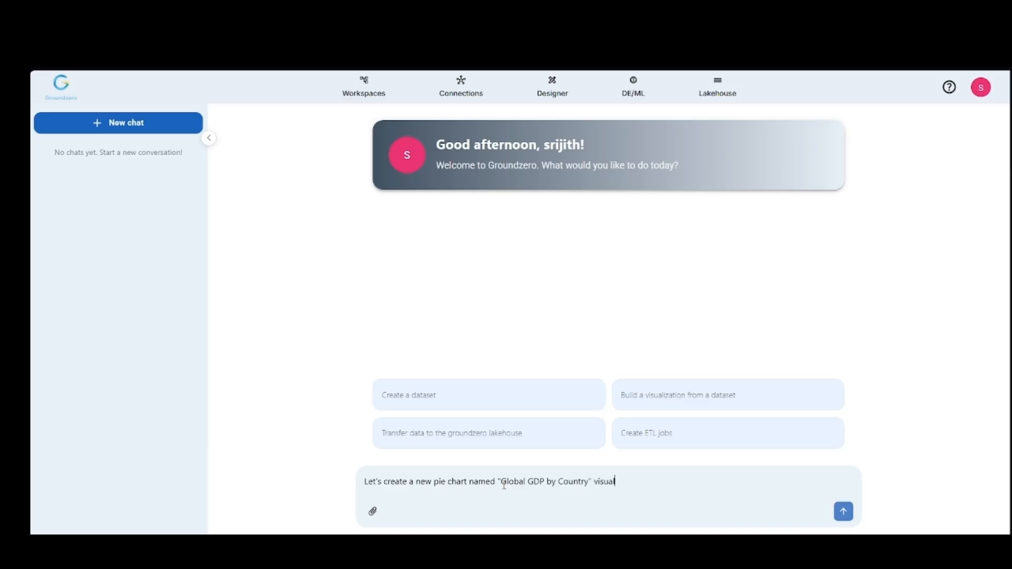
pyautogui.write('izing the "GLOBAL GDP" data')
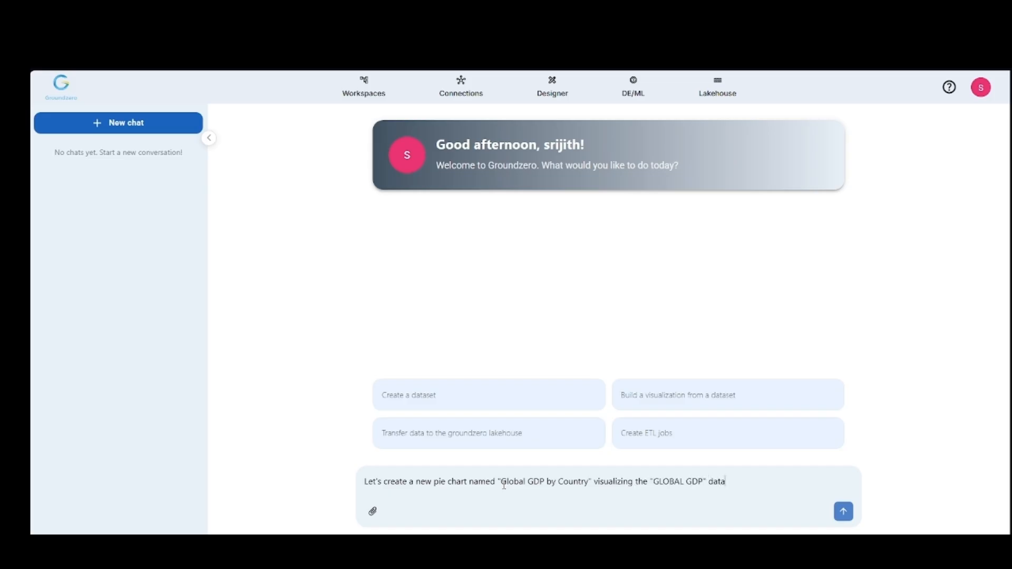
pyautogui.write('set that we created. Select any country column and the relevant GDP column for values.')
pyautogui.press('Return')
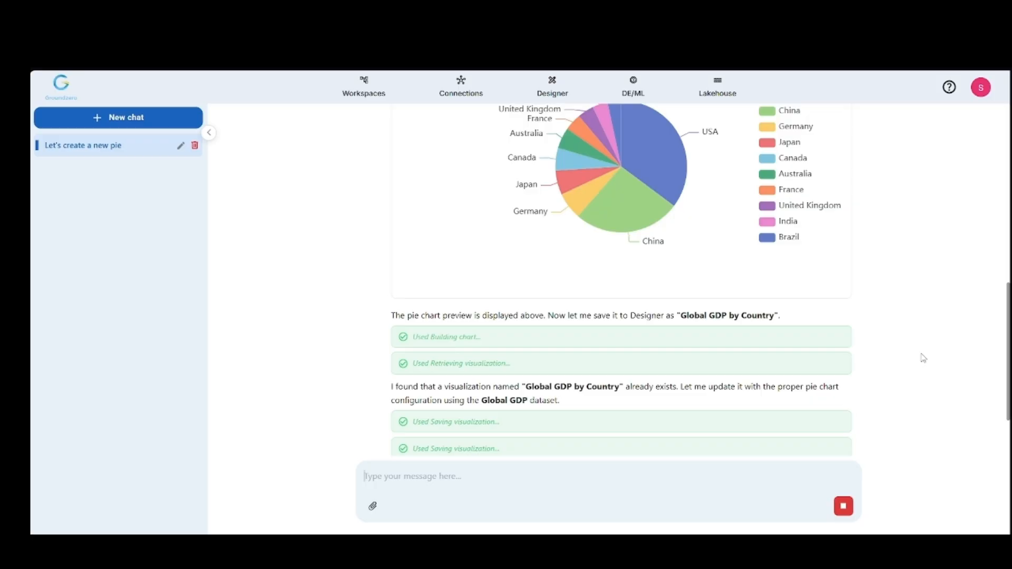
# Step: Review the assistant's chart reply, then open the Global GDP by Country visualization in Designer and inspect its pie chart
pyautogui.scroll(3, 922, 359)
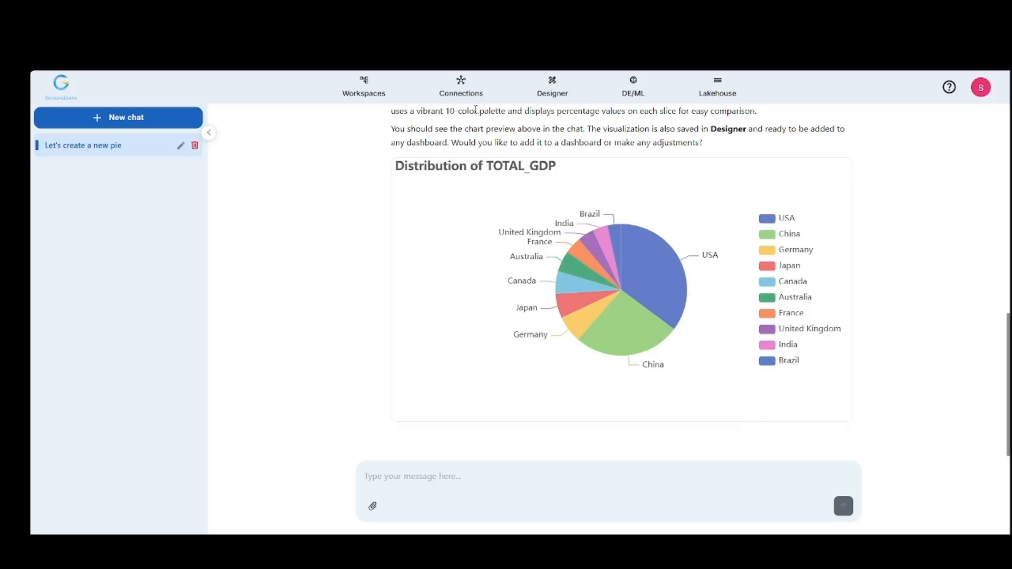
pyautogui.click(553, 88)
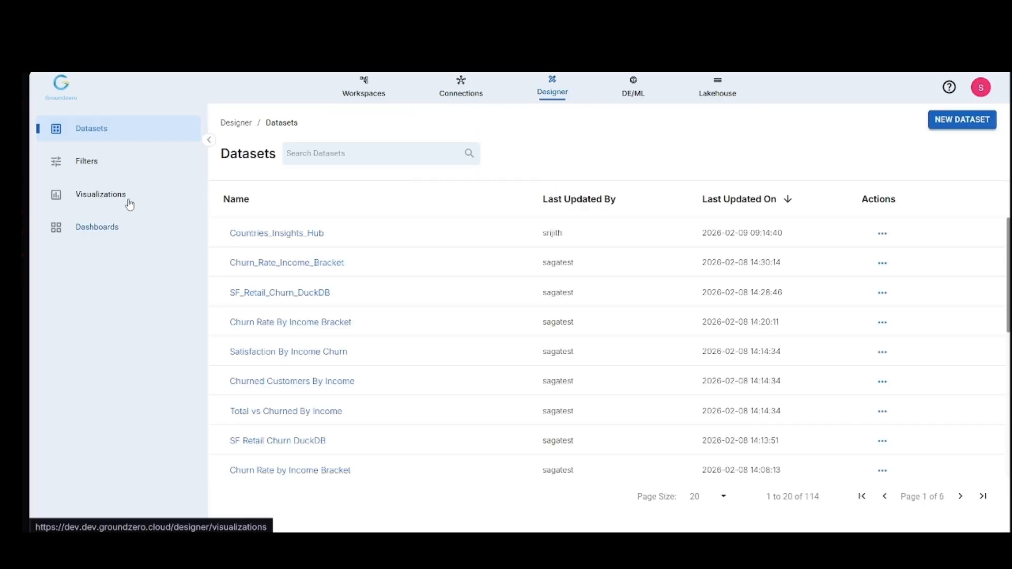
pyautogui.click(110, 196)
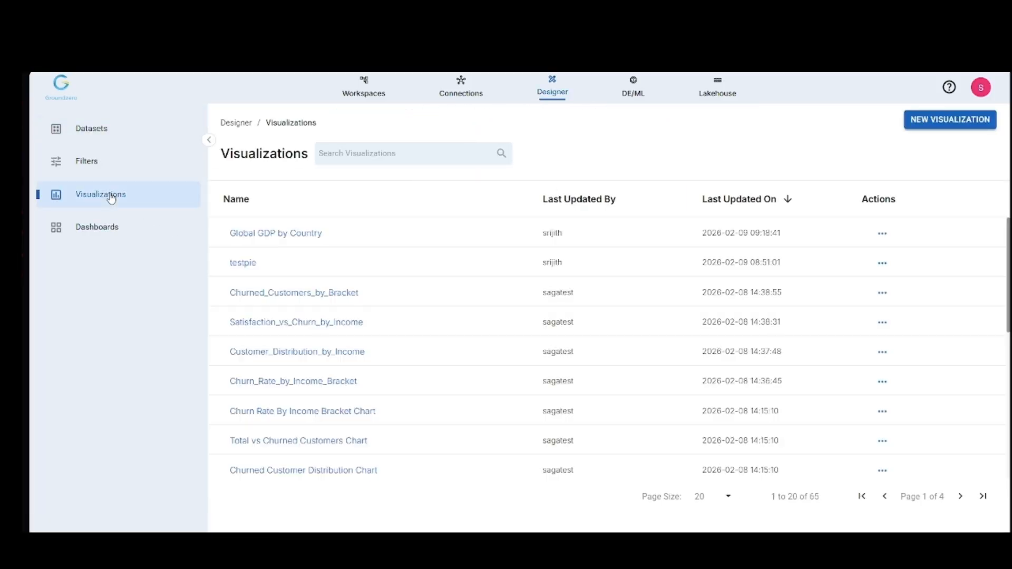
pyautogui.click(290, 234)
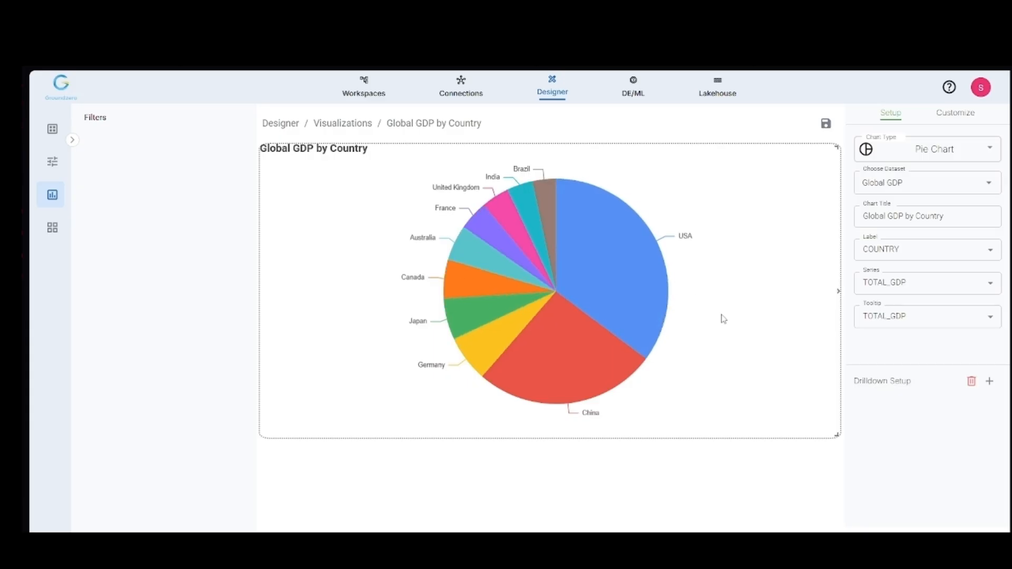
pyautogui.moveTo(617, 301)
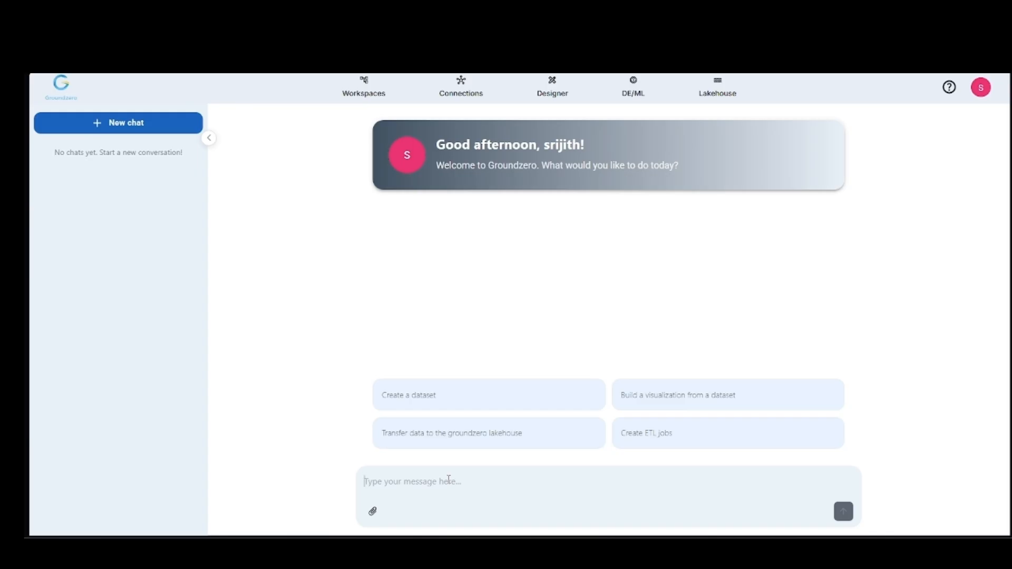
# Step: Draft a request to the assistant for a new dashboard named "GDP Insights Dashboard" that showcases GDP insights using selected, customized visualizations
pyautogui.write('Build')
pyautogui.write(' a new dashboard named "GDP Insights Dashboard')
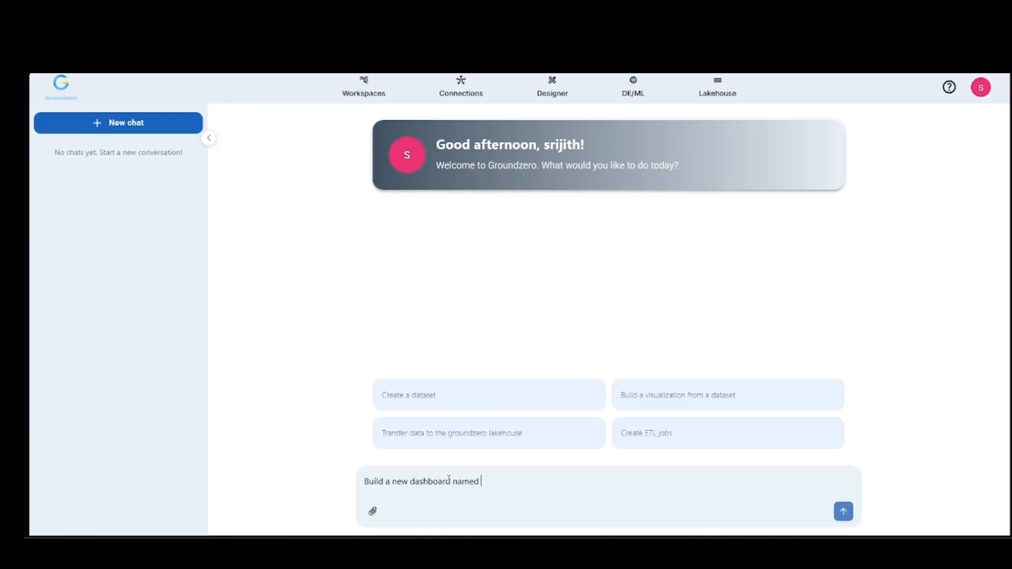
pyautogui.write('" to showcase GDP in')
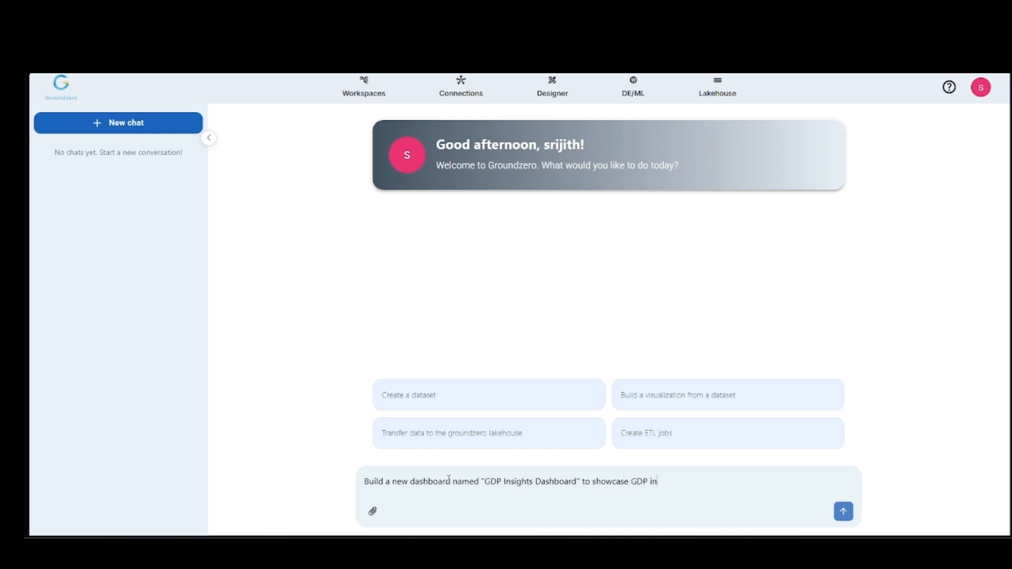
pyautogui.write('sights. Select the following ')
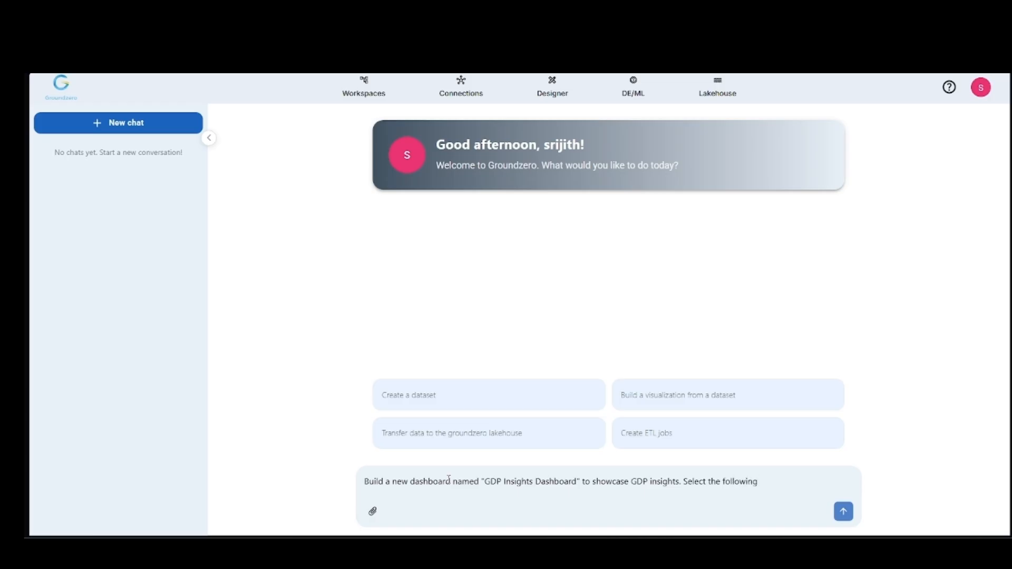
pyautogui.write('visualizations and customize them')
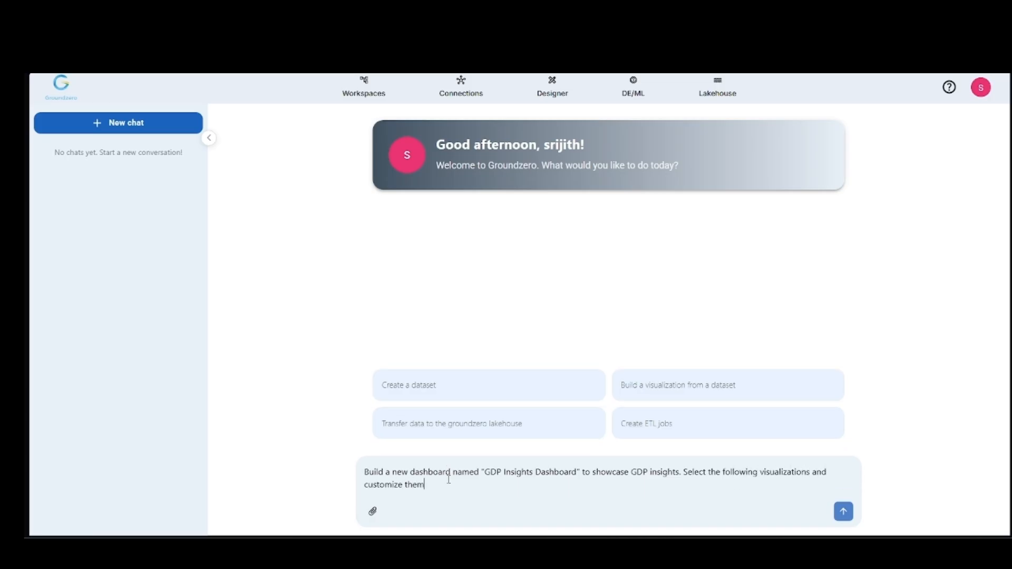
pyautogui.write(' in the dashboard: COUN')
# Step: Specify CountriesBarChart, Global GDP by Country and World_Countries_Heatmap as the visualizations, ask the assistant to select them and save, and send the request
pyautogui.press('BackSpace')
pyautogui.press('BackSpace')
pyautogui.press('BackSpace')
pyautogui.write('ountries')
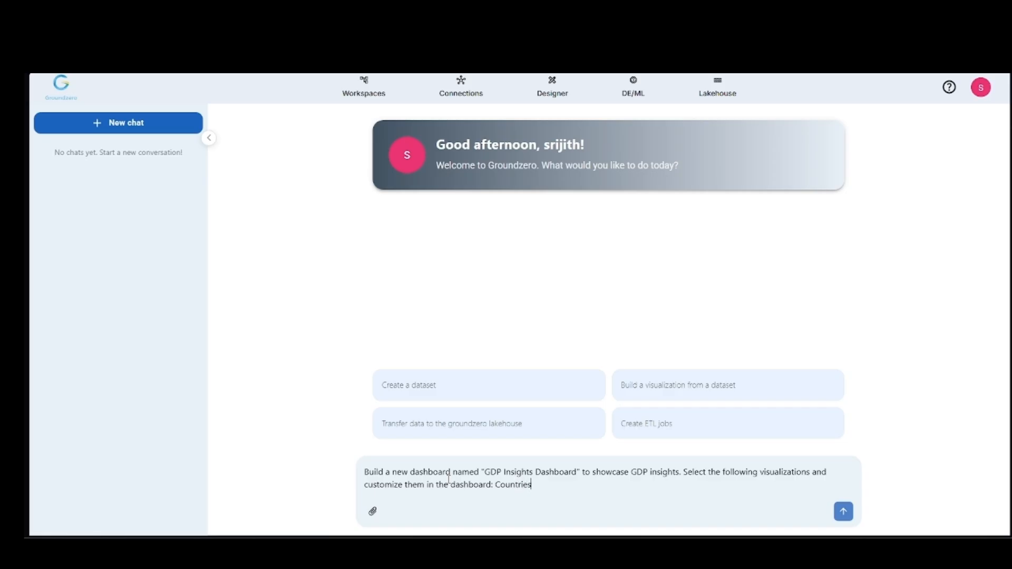
pyautogui.write('BarChart, Global G')
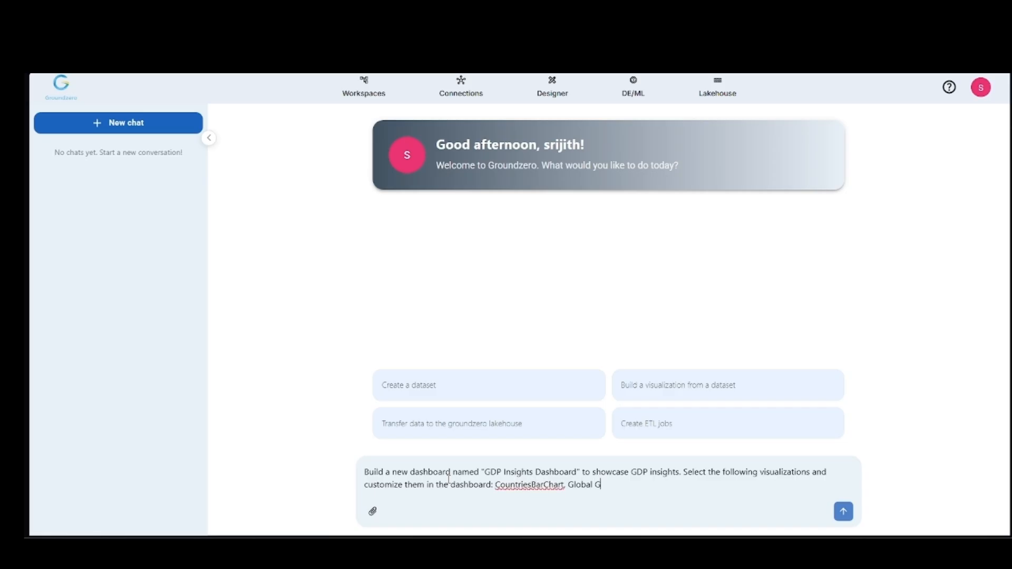
pyautogui.write('DP by Country, World_Count')
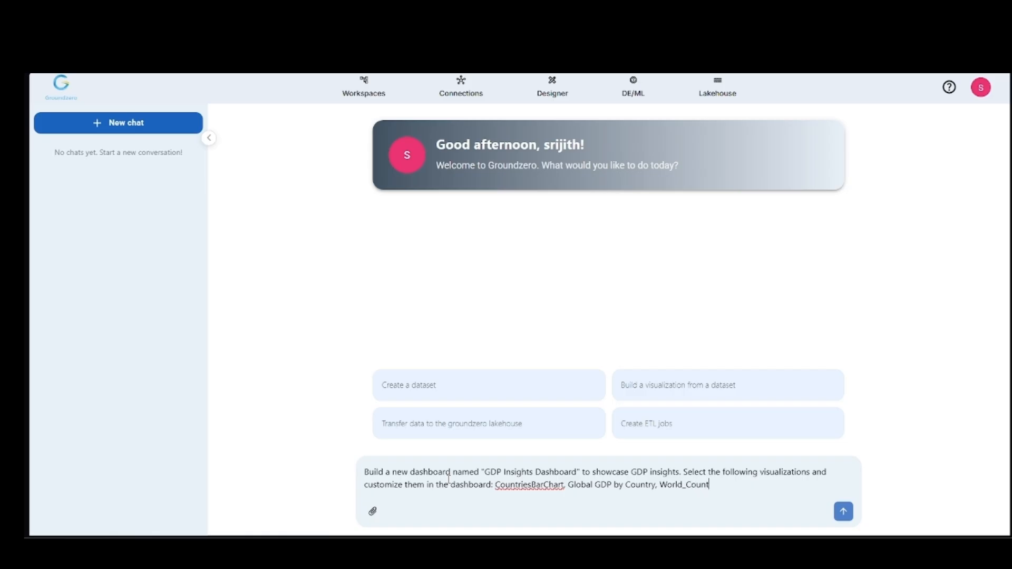
pyautogui.write('ries_Heatmap. Select them and save the')
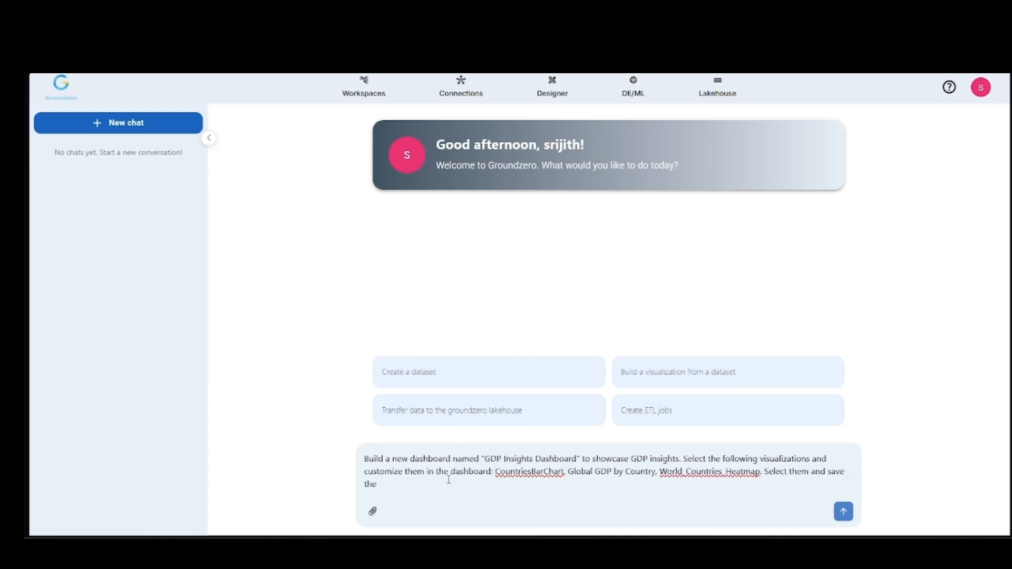
pyautogui.press('Return')
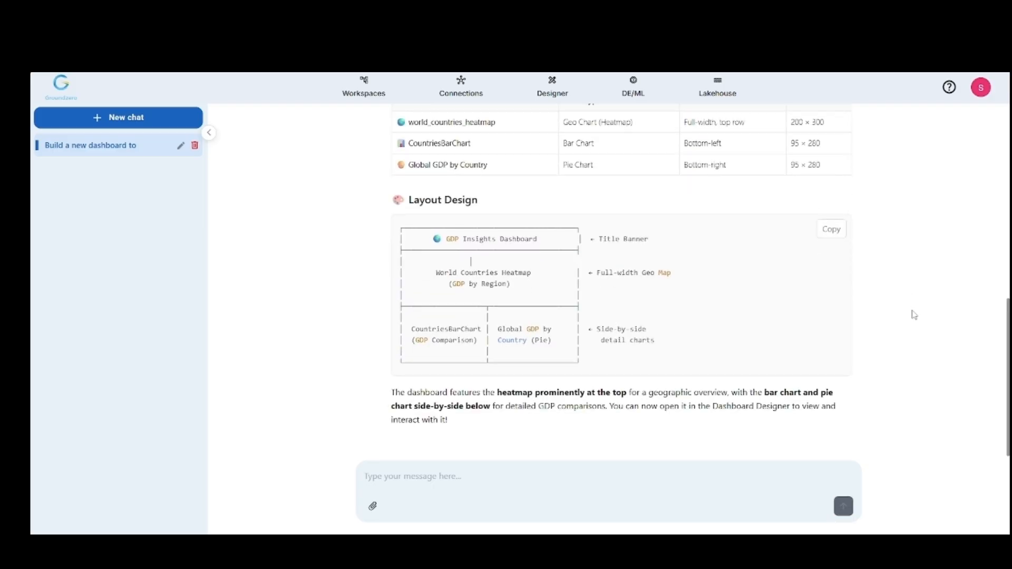
# Step: Review the assistant's dashboard summary and layout reply, then open the GDP Insights Dashboard in Designer
pyautogui.scroll(6, 914, 314)
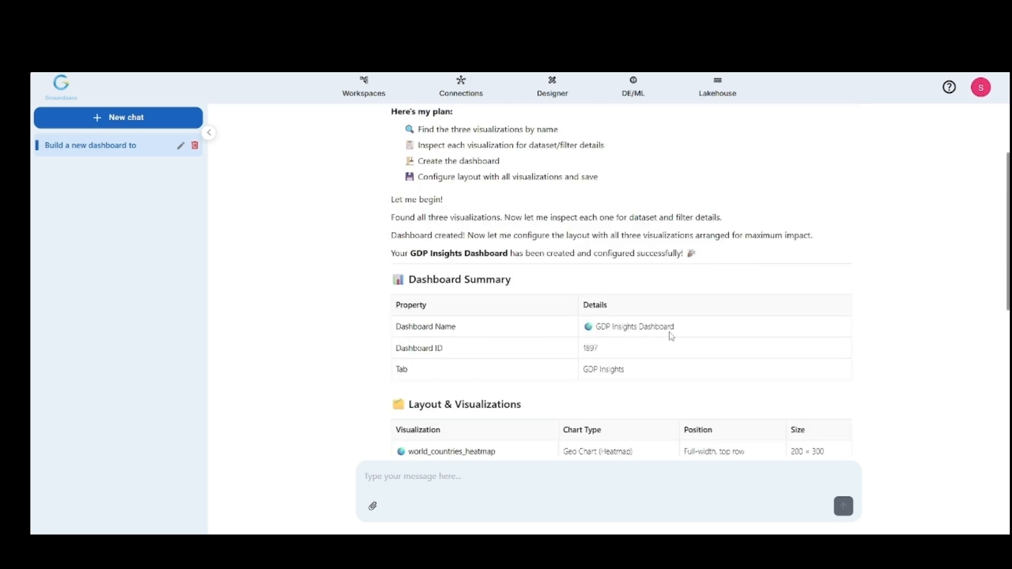
pyautogui.scroll(-1, 668, 334)
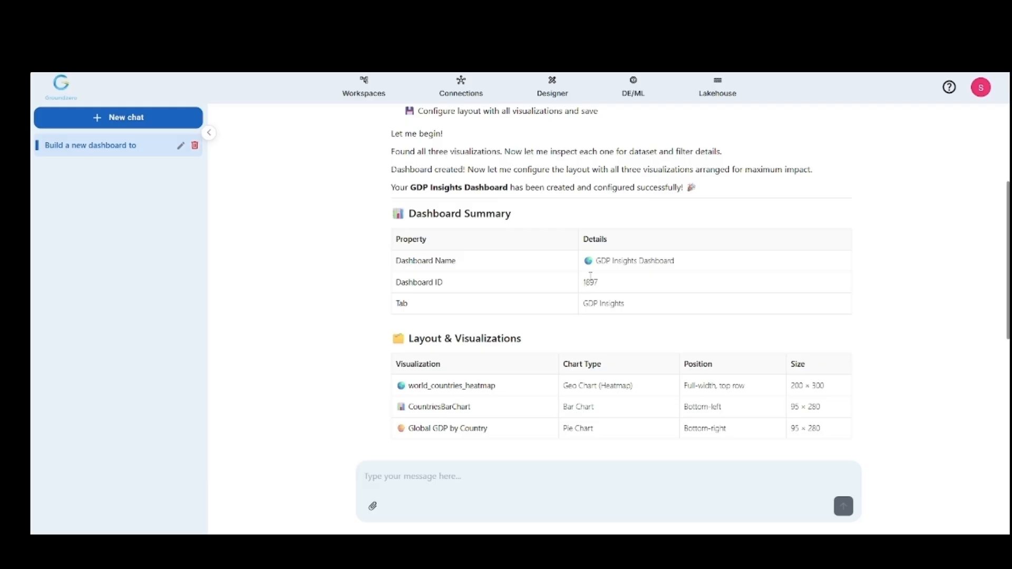
pyautogui.scroll(-1, 548, 320)
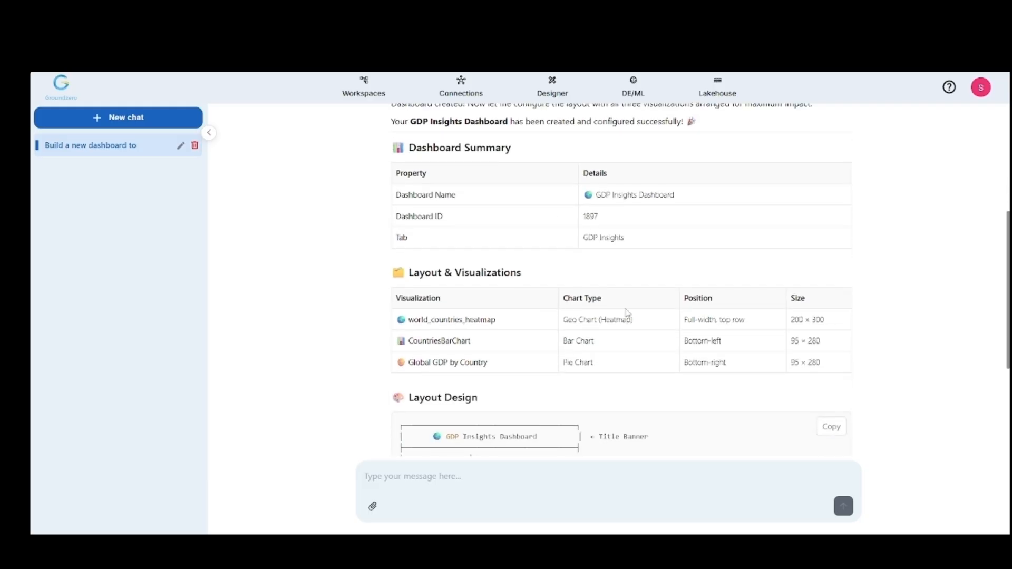
pyautogui.scroll(-2, 574, 353)
pyautogui.scroll(-1, 741, 409)
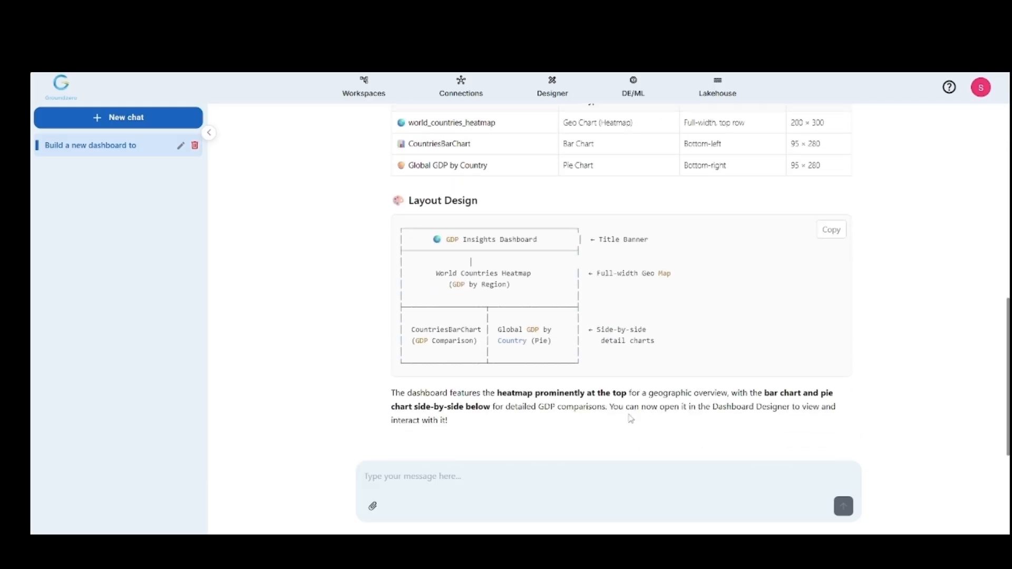
pyautogui.click(552, 89)
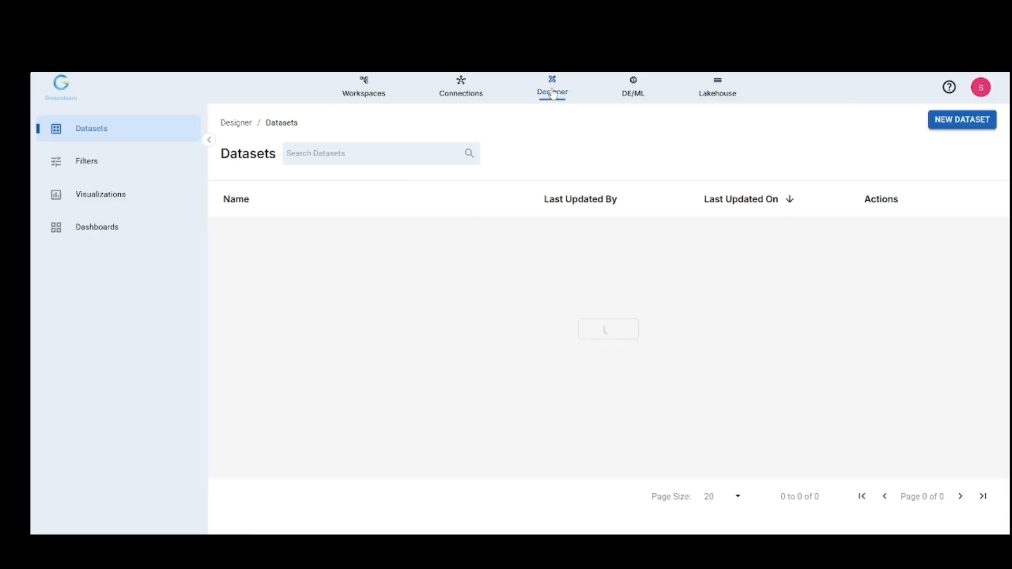
pyautogui.click(105, 228)
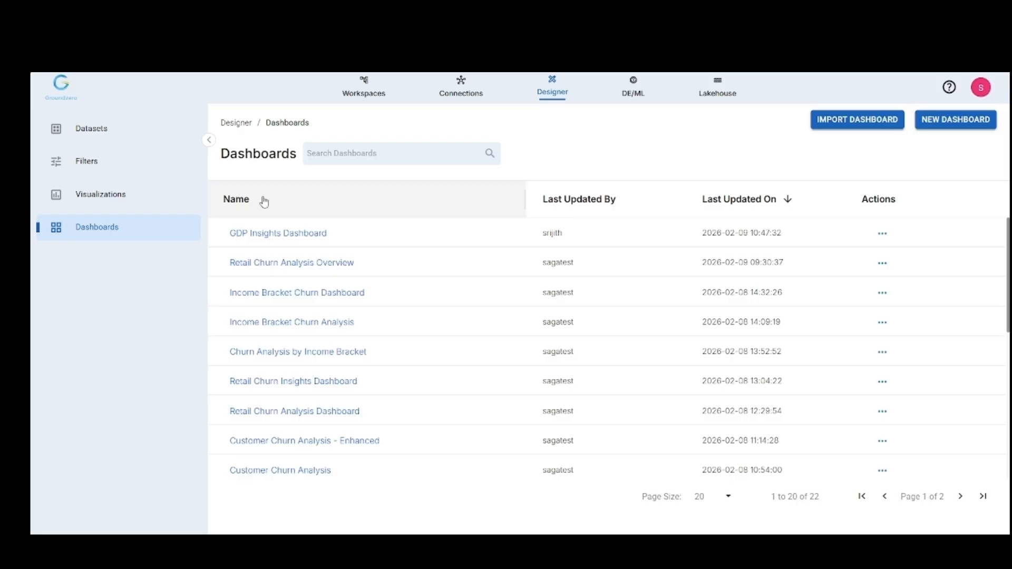
pyautogui.click(272, 233)
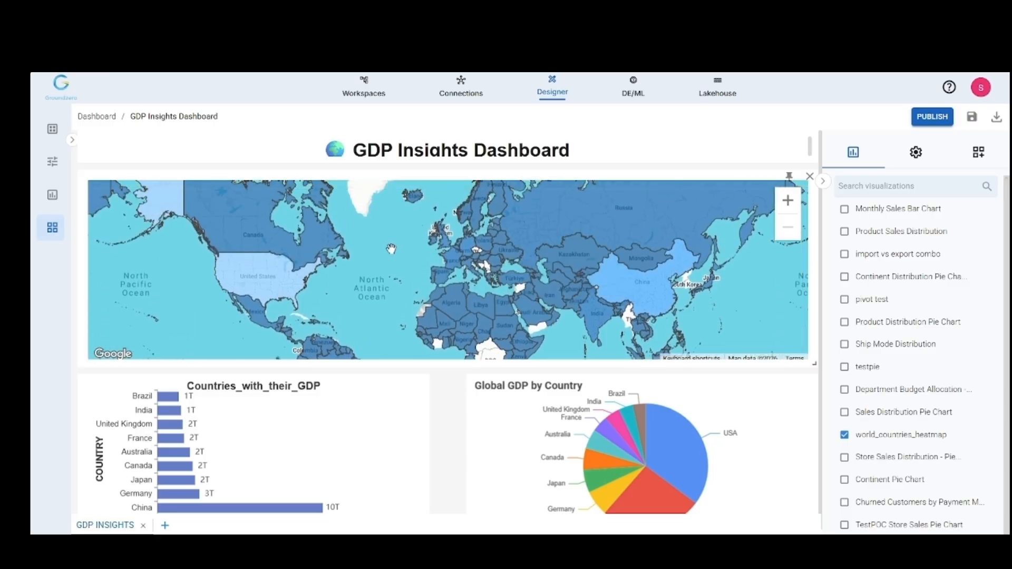
# Step: Examine the GDP Insights Dashboard's world heatmap, country GDP bar chart and Global GDP by Country pie chart, including country details
pyautogui.scroll(1, 391, 249)
pyautogui.scroll(-1, 391, 249)
pyautogui.scroll(1, 428, 238)
pyautogui.scroll(-1, 428, 239)
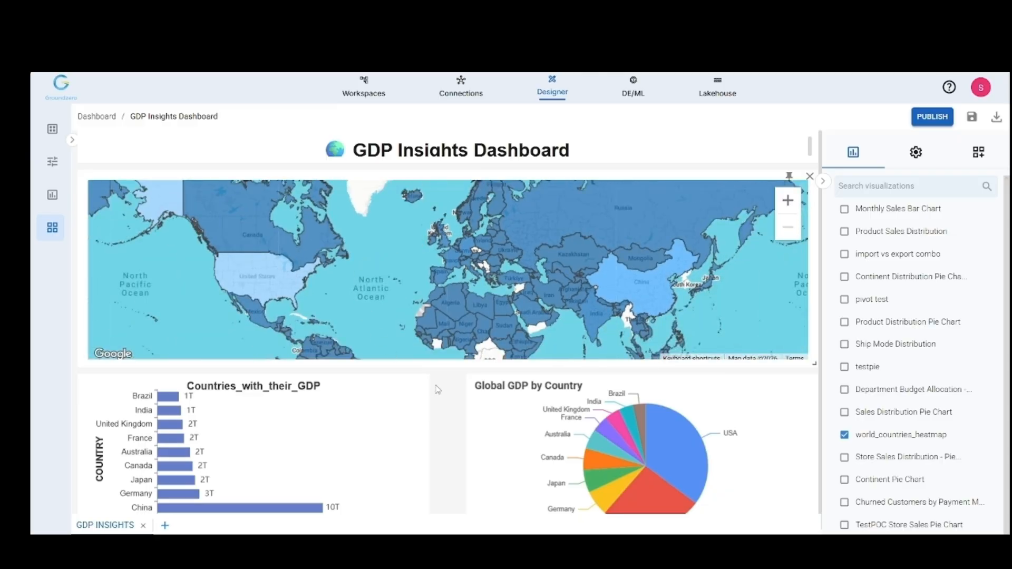
pyautogui.scroll(-1, 436, 390)
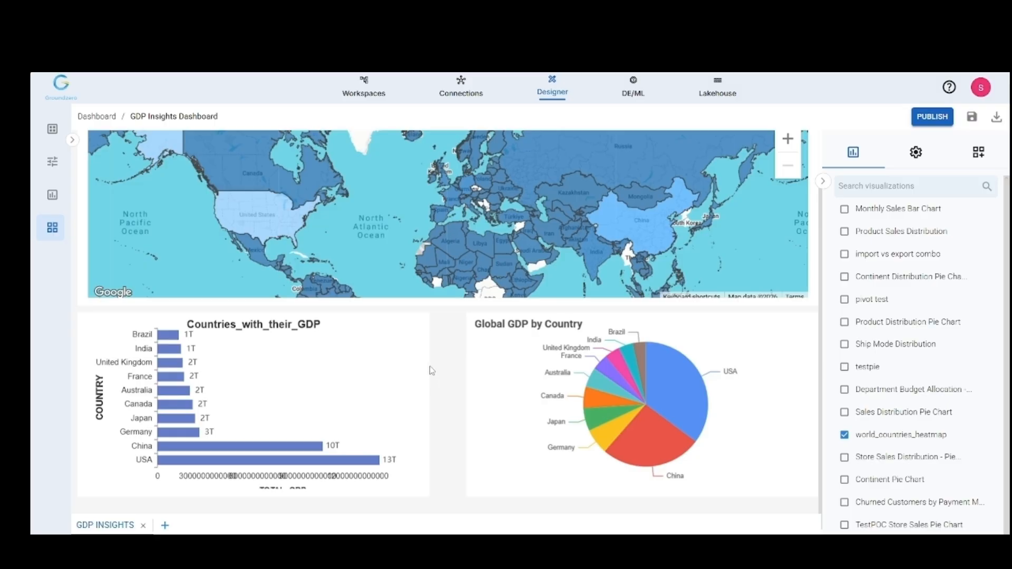
pyautogui.scroll(1, 432, 371)
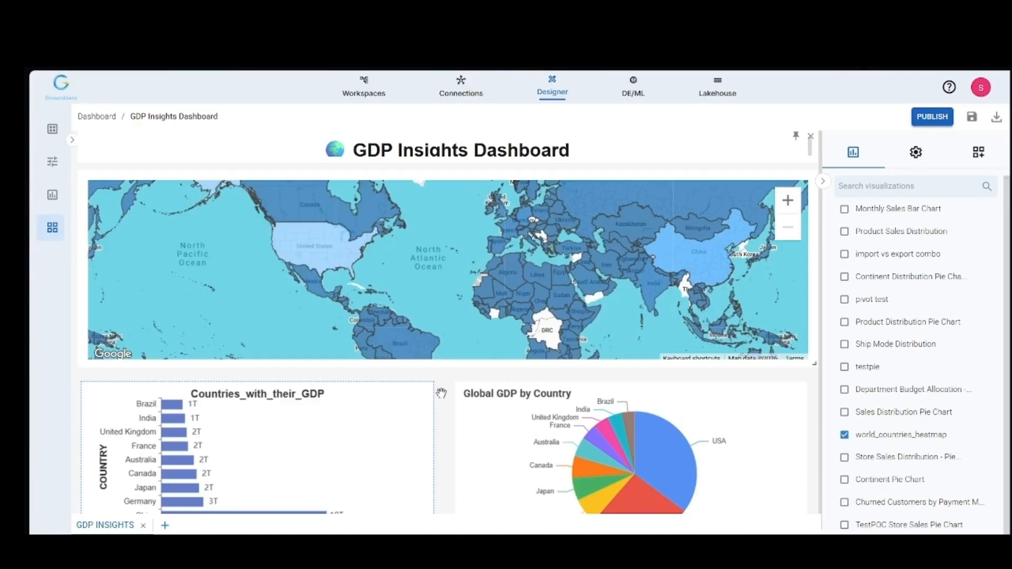
pyautogui.scroll(-1, 446, 395)
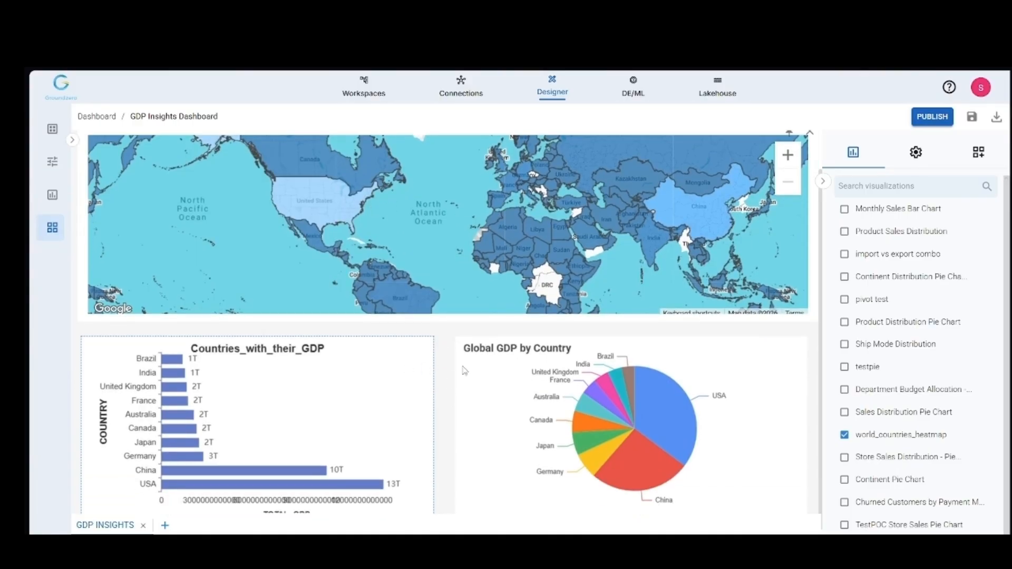
pyautogui.scroll(1, 447, 354)
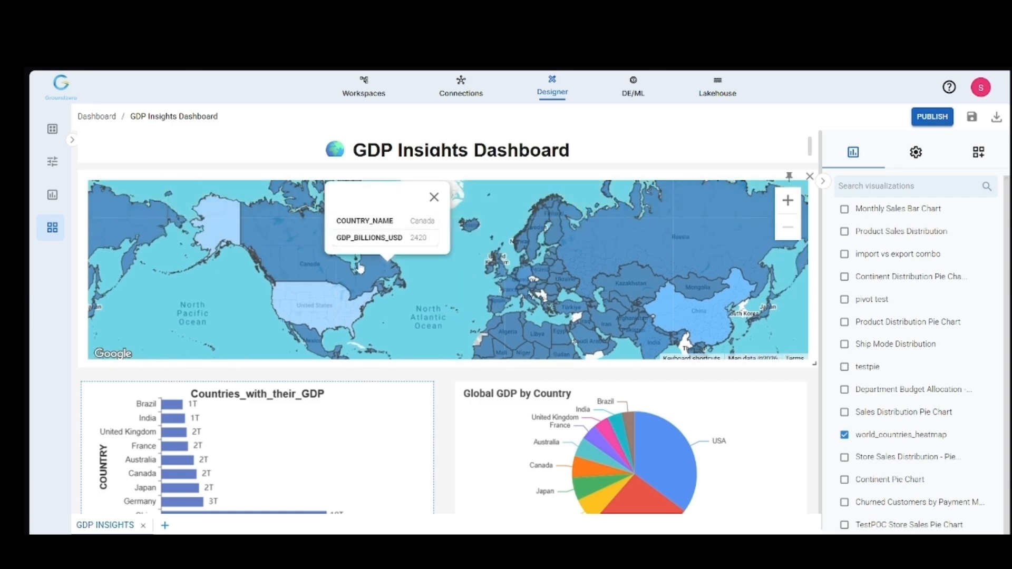
pyautogui.moveTo(679, 285)
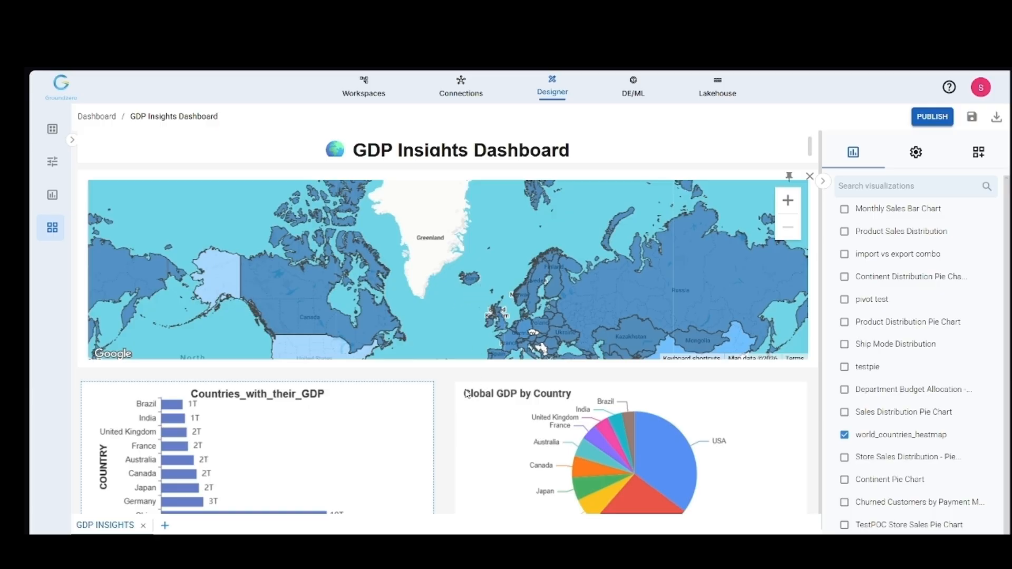
pyautogui.scroll(-1, 445, 383)
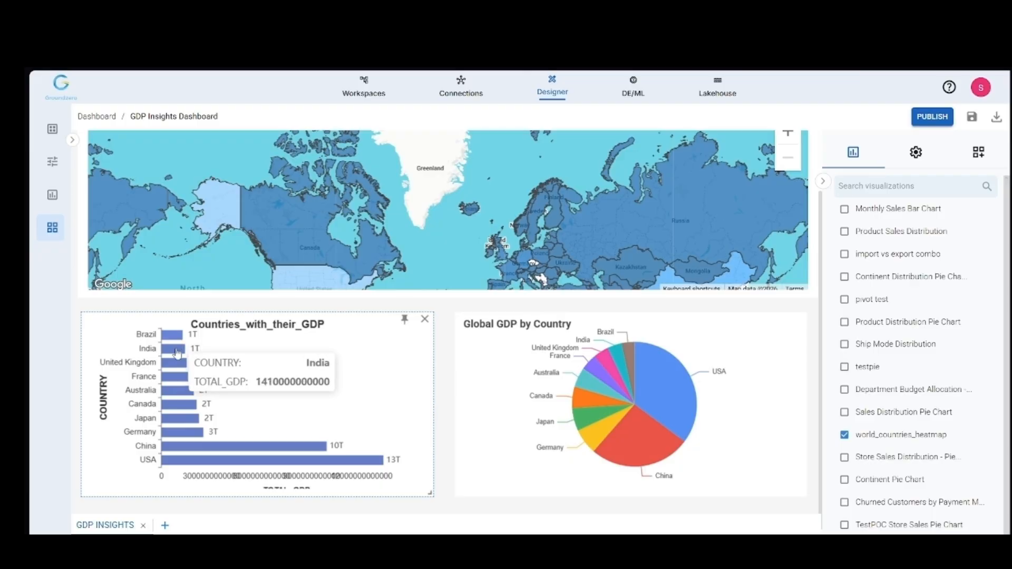
pyautogui.scroll(1, 486, 306)
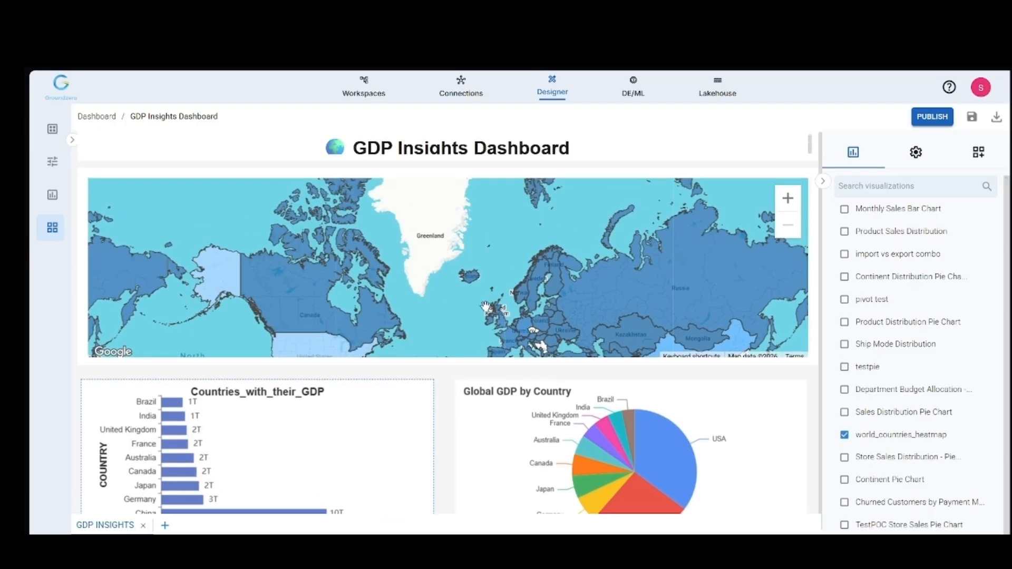